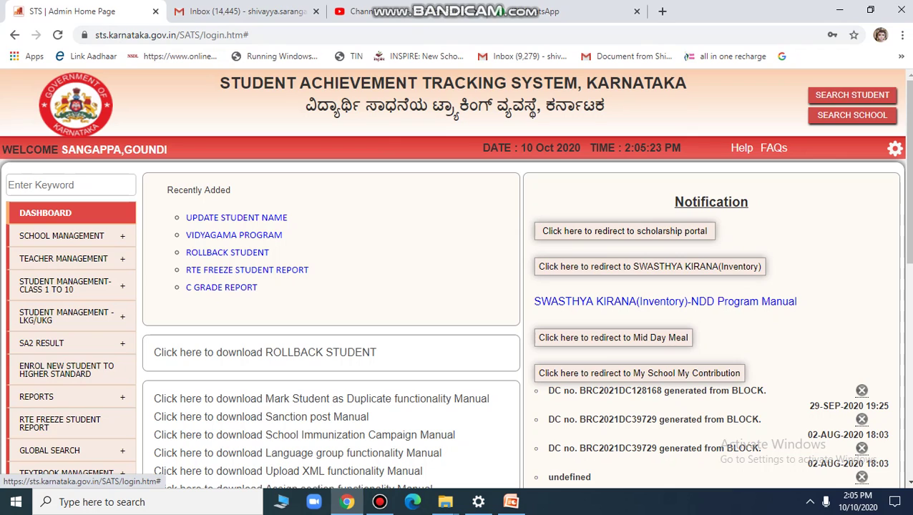
- Open the school's U-DISE Plus entry form at section 3.1/3.2, number of non-teaching and teaching staff in position
mouse_move(64, 236)
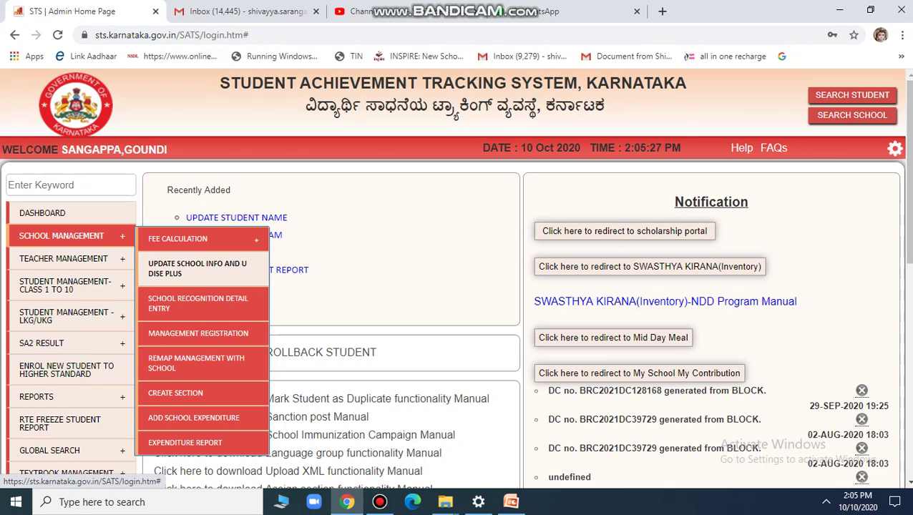
left_click(197, 268)
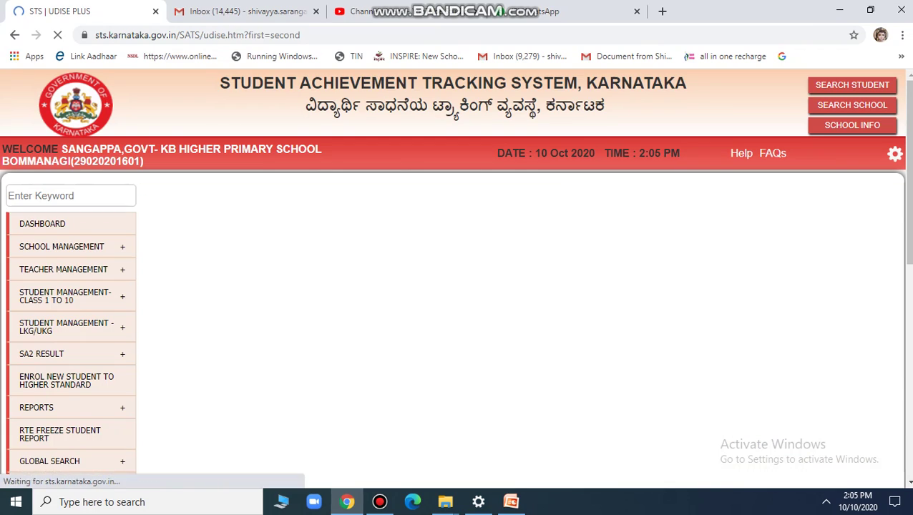
scroll(455, 279, "down", 10)
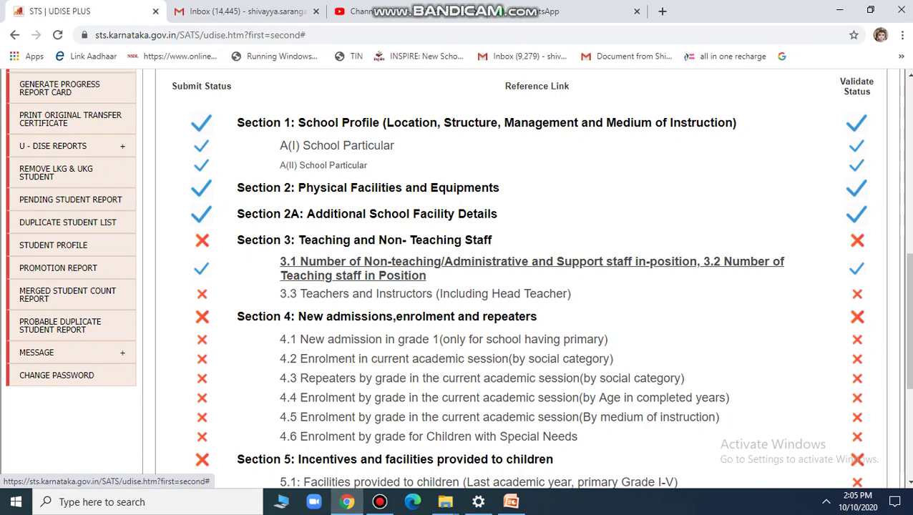
left_click(401, 262)
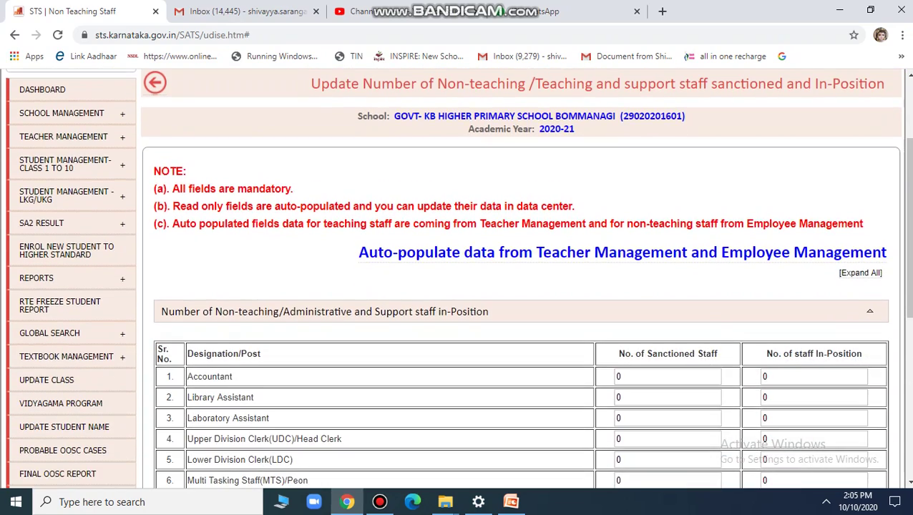
- Set the total number of regular teaching staff to 06 and save the staff counts
scroll(521, 286, "down", 3)
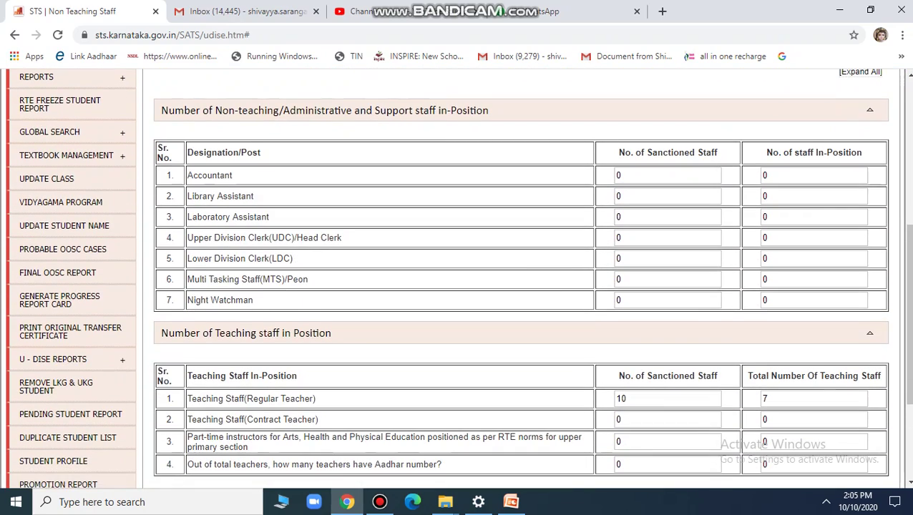
scroll(521, 286, "up", 2)
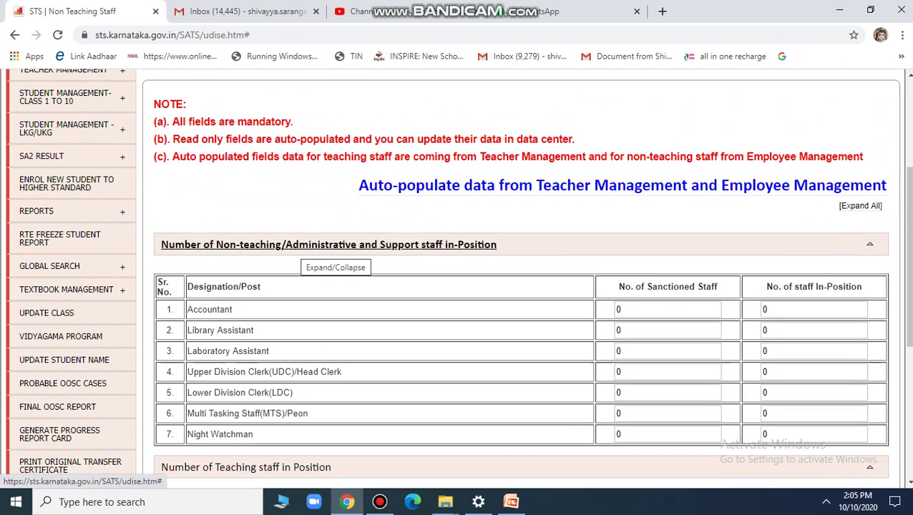
scroll(521, 286, "down", 5)
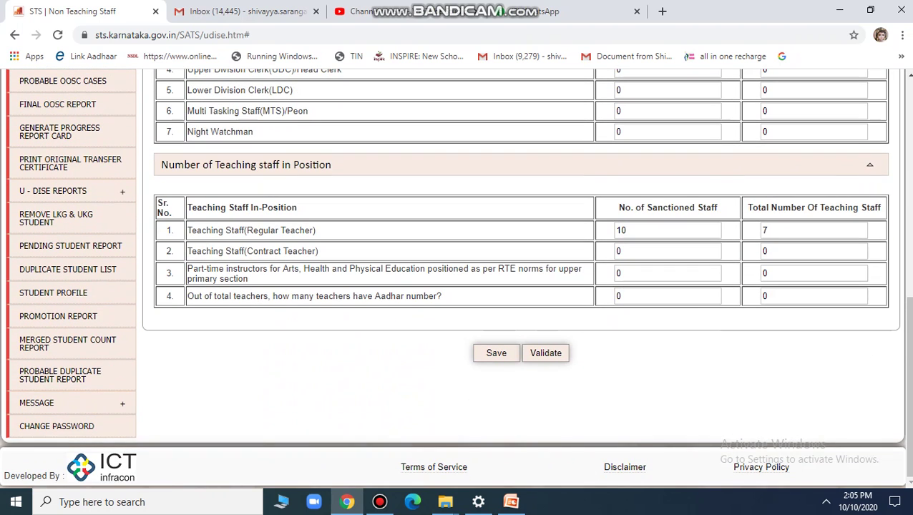
left_click(766, 230)
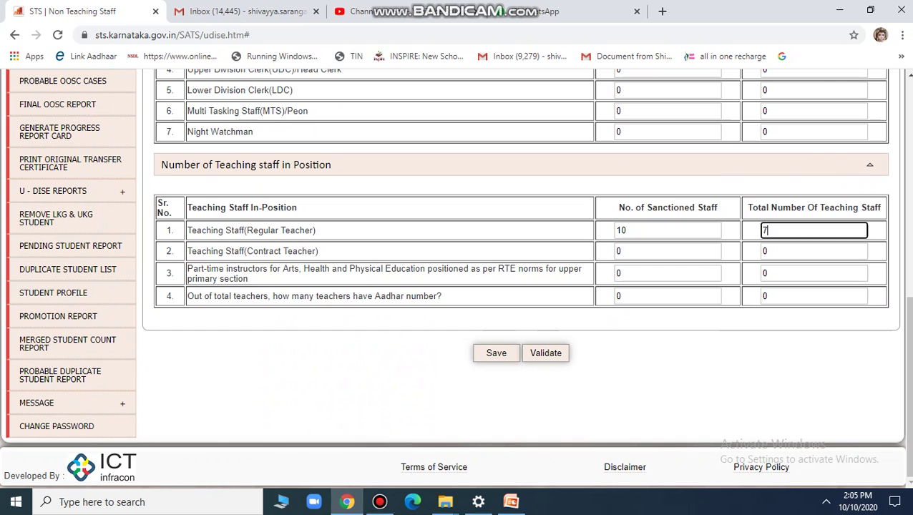
key("BackSpace")
type("06")
scroll(458, 279, "up", 2)
scroll(458, 279, "down", 2)
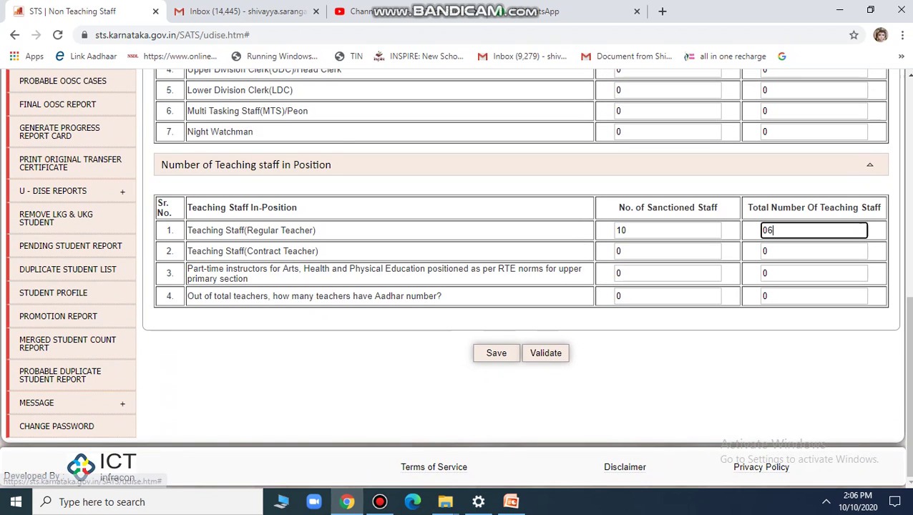
left_click(495, 352)
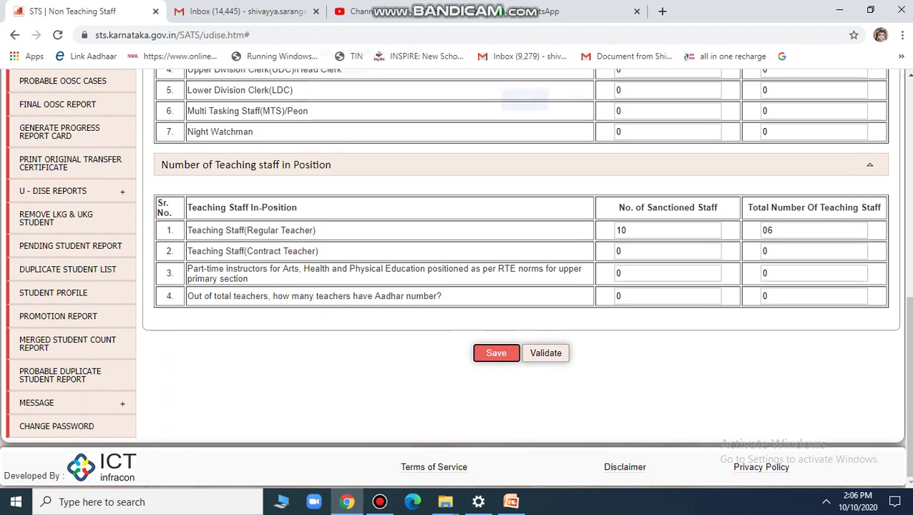
left_click(514, 109)
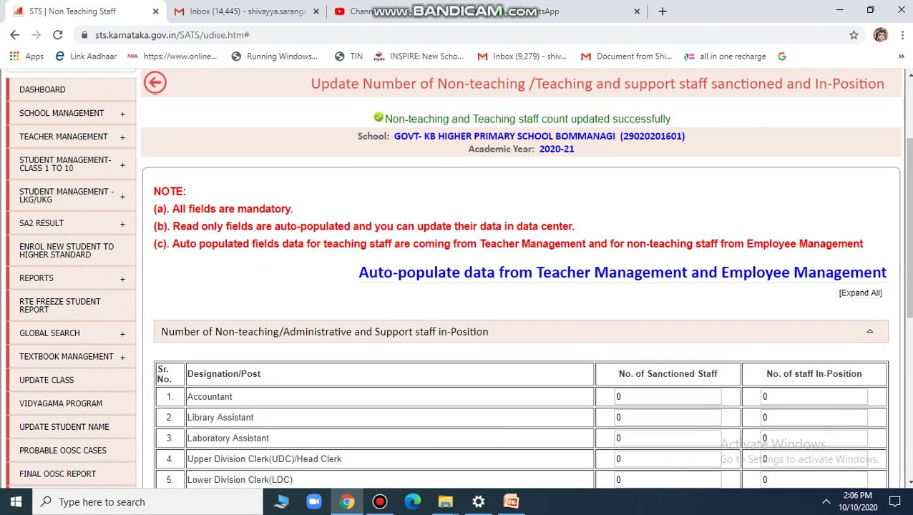
- Validate the saved non-teaching and teaching staff form and confirm the validation
scroll(521, 279, "down", 5)
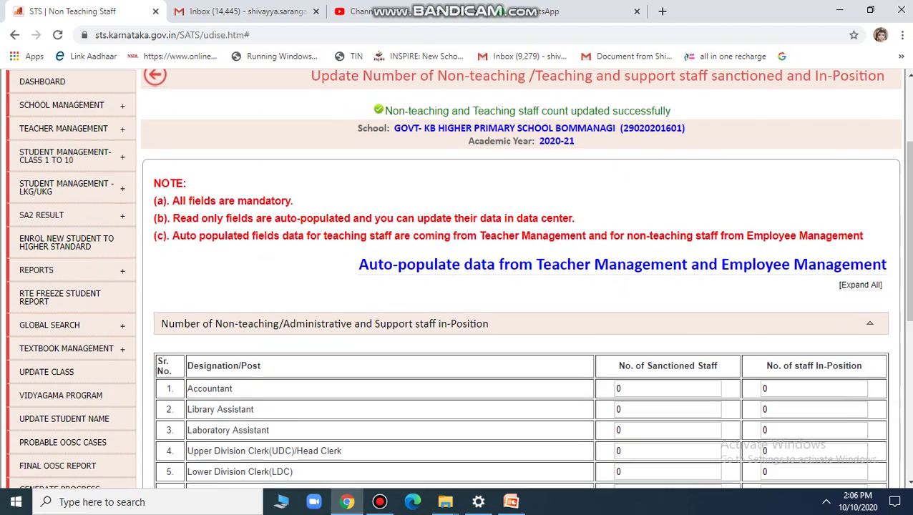
left_click(545, 373)
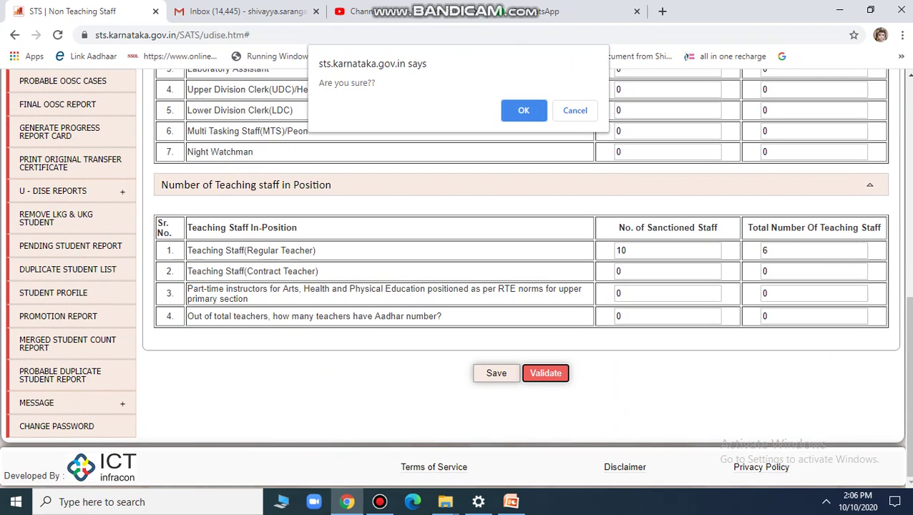
key("Return")
key("Return")
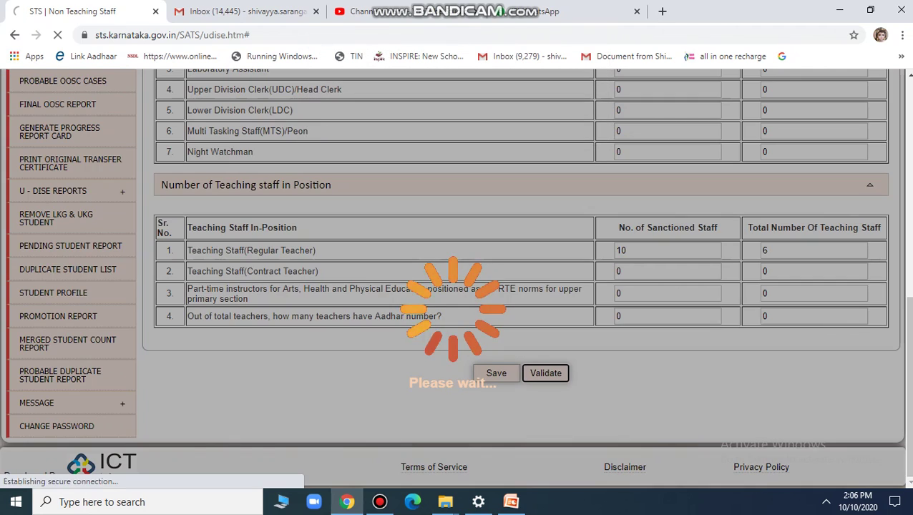
- Open section 3.3, Teachers and Instructors (Including Head Teacher), and review each listed teacher's details and U-DISE update status
scroll(429, 276, "down", 7)
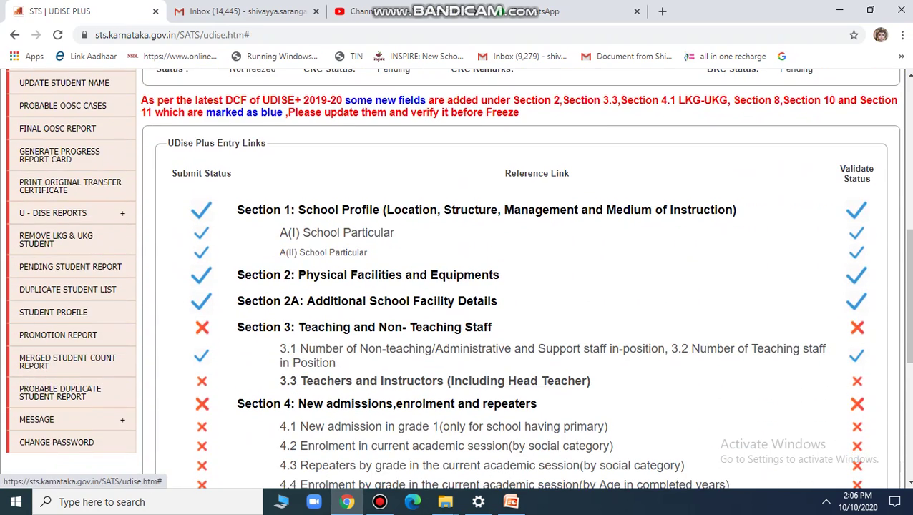
left_click(429, 381)
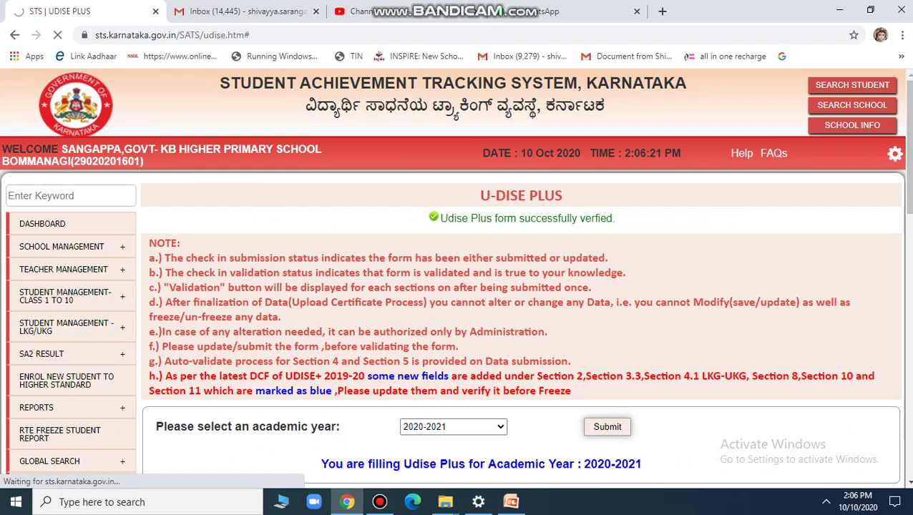
scroll(455, 278, "down", 5)
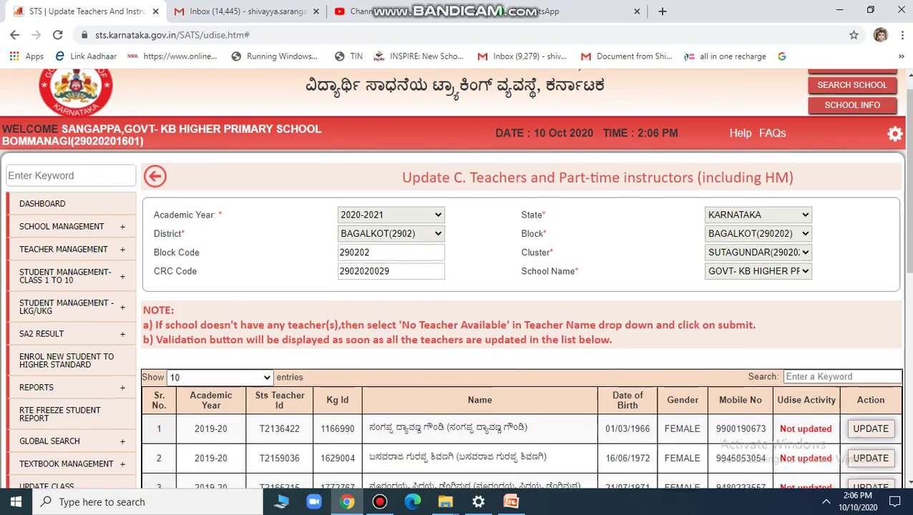
scroll(455, 278, "up", 3)
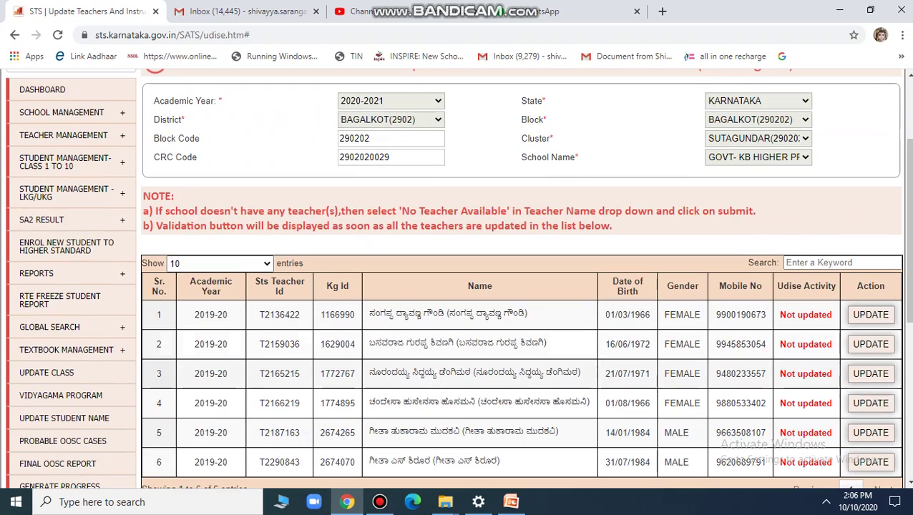
scroll(455, 278, "down", 4)
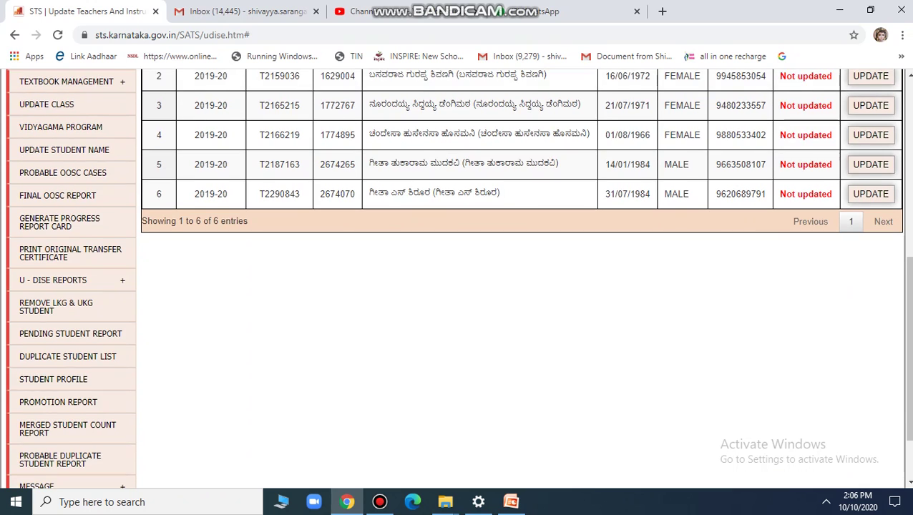
scroll(455, 279, "up", 3)
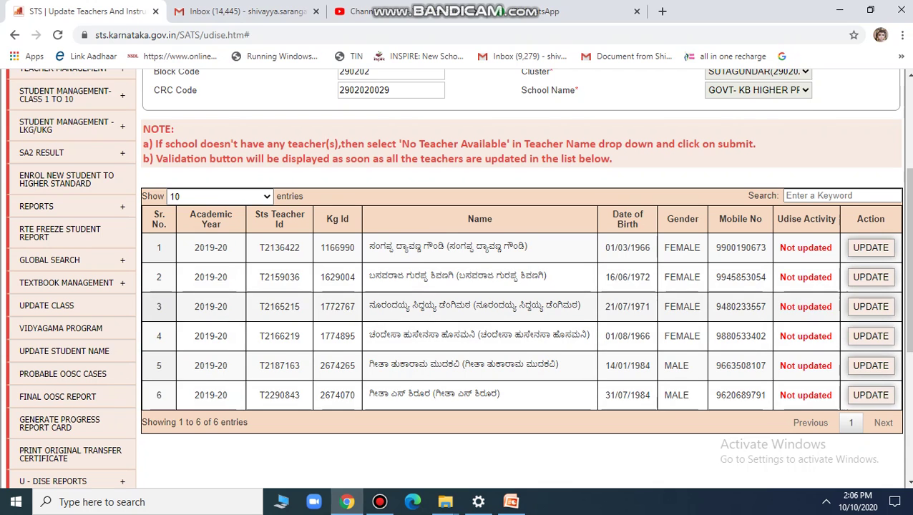
scroll(456, 306, "up", 1)
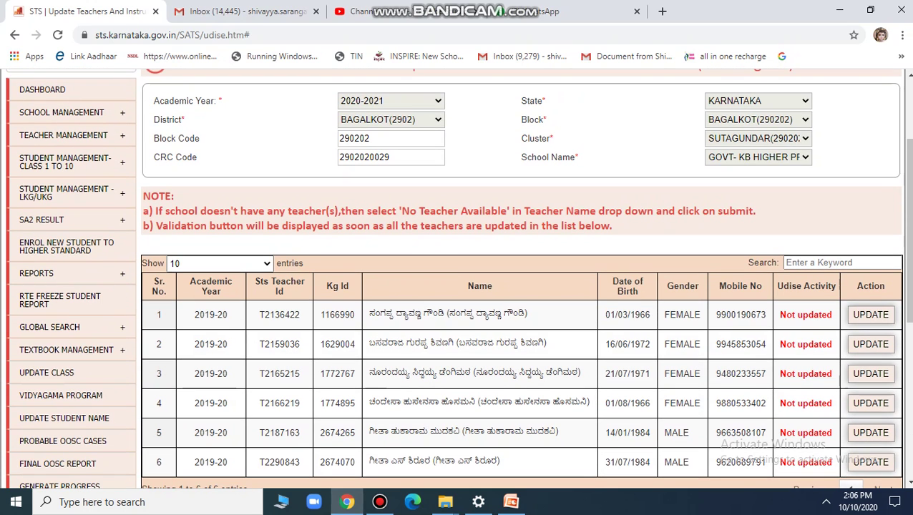
scroll(457, 306, "down", 1)
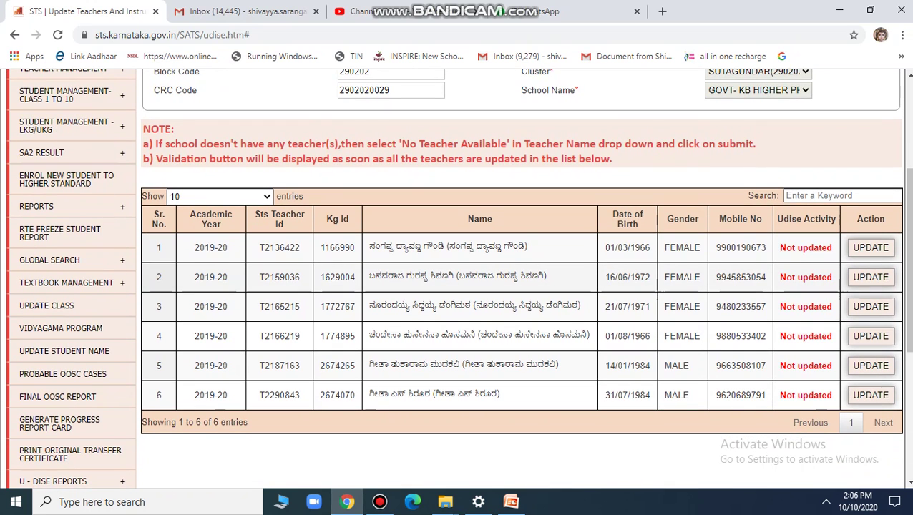
scroll(457, 306, "up", 2)
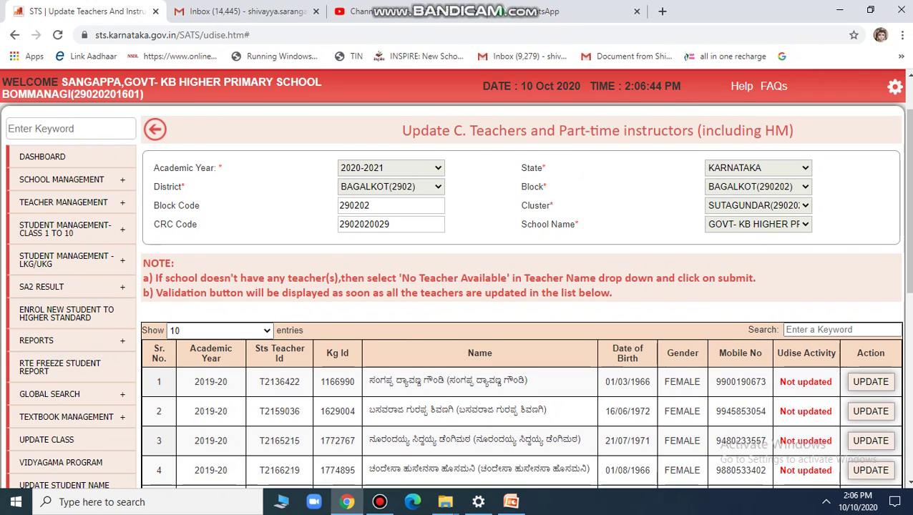
- Open the Teacher Status Update page and review the approved teachers and the status options available for the first one
mouse_move(64, 202)
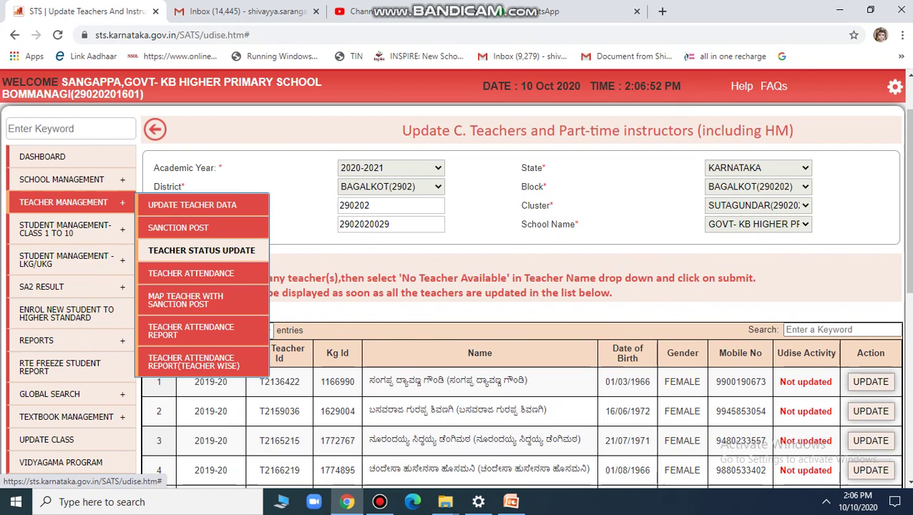
left_click(201, 251)
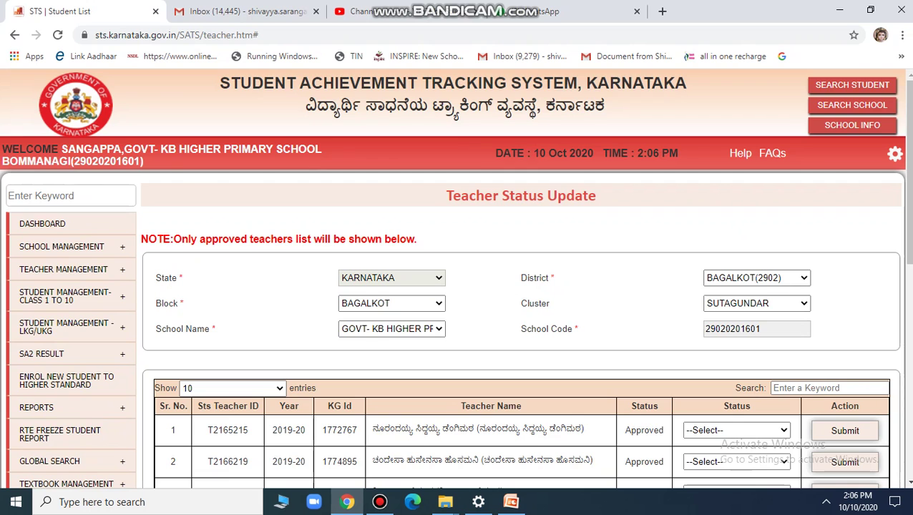
scroll(521, 286, "down", 6)
scroll(521, 250, "up", 3)
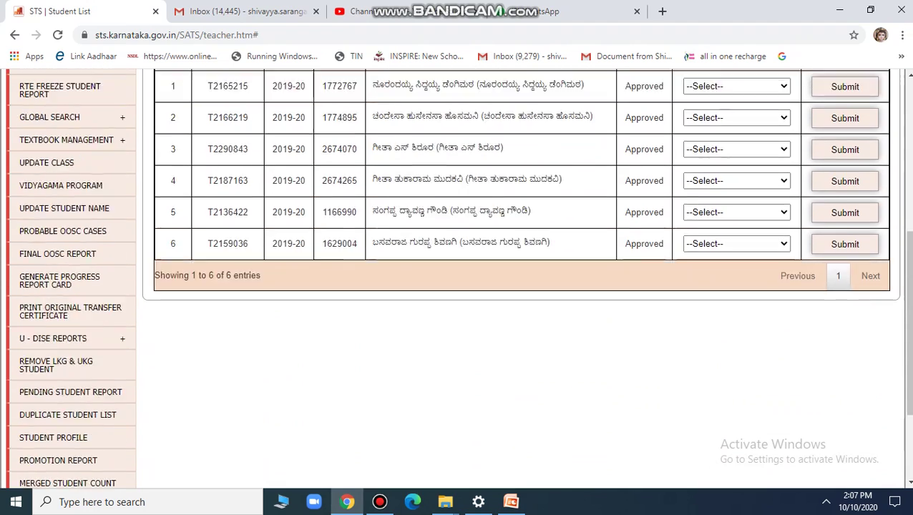
scroll(521, 286, "up", 3)
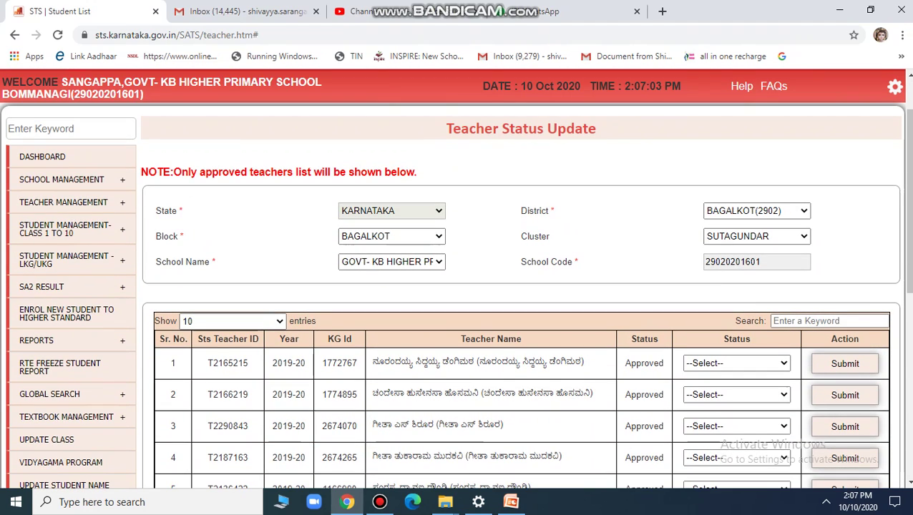
scroll(501, 301, "down", 2)
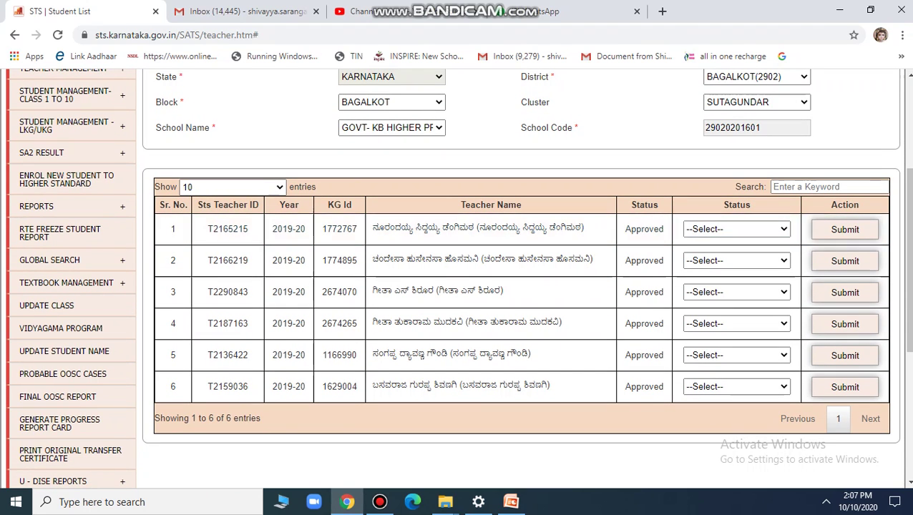
left_click(736, 229)
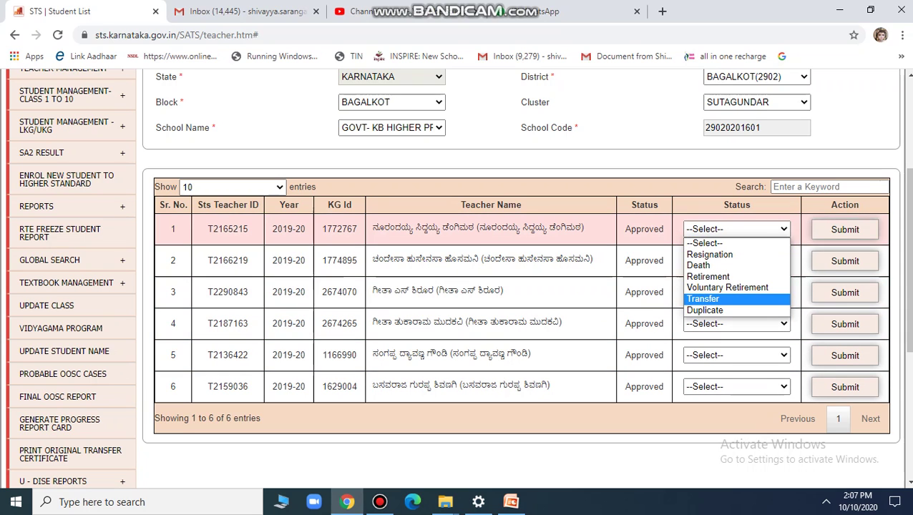
left_click(784, 442)
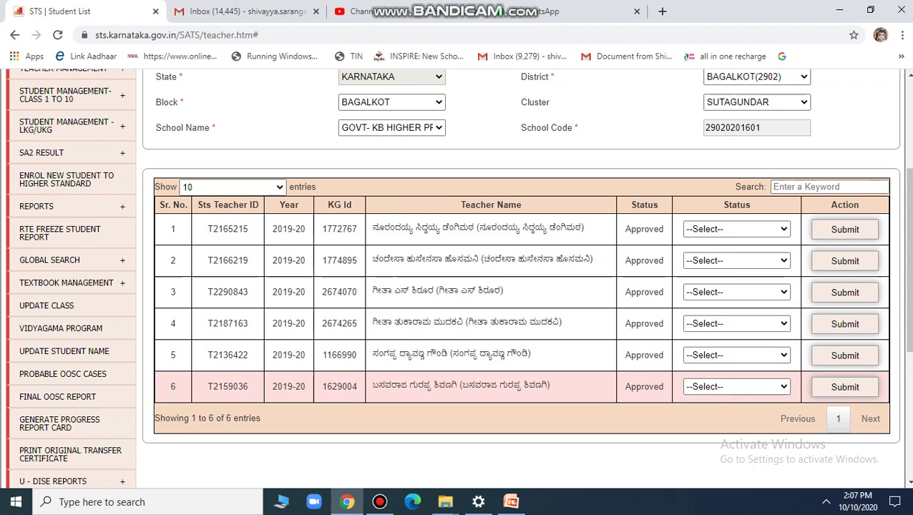
scroll(500, 375, "up", 3)
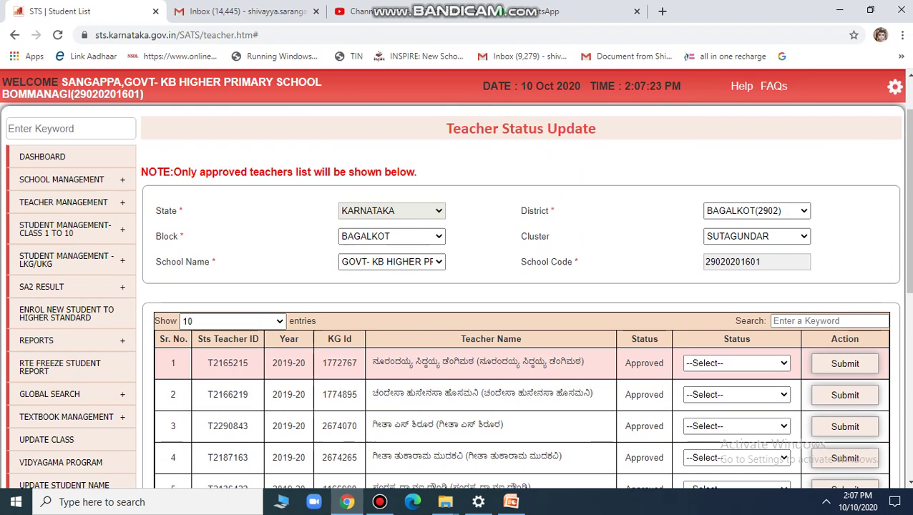
- Open the Update Teacher Data list and review the registered teachers and their statuses
mouse_move(80, 180)
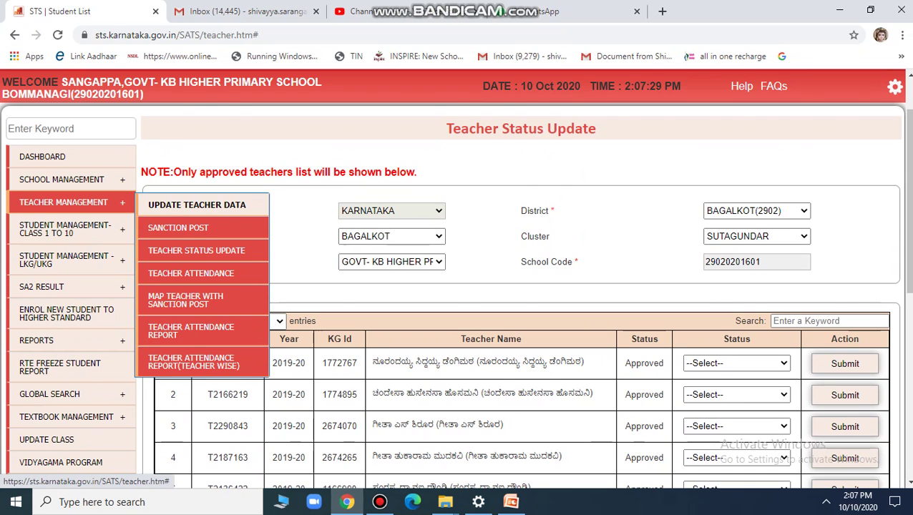
left_click(196, 205)
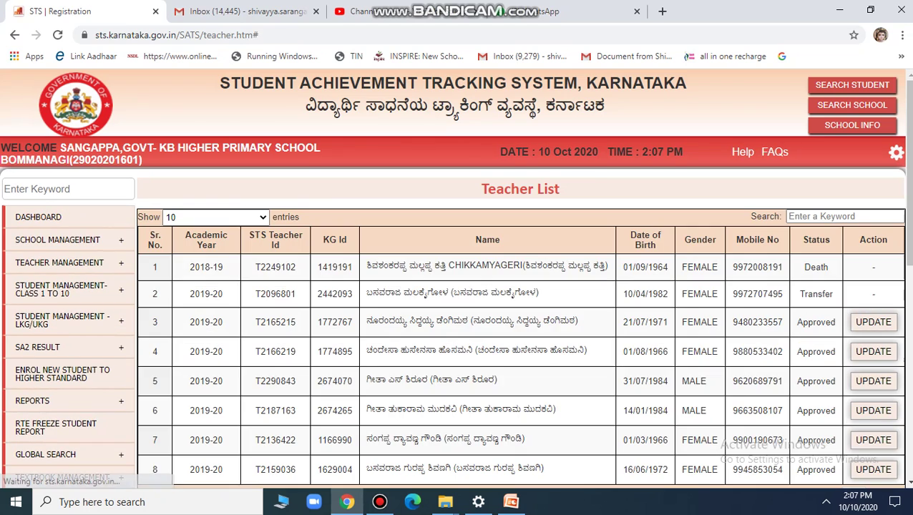
scroll(458, 247, "down", 2)
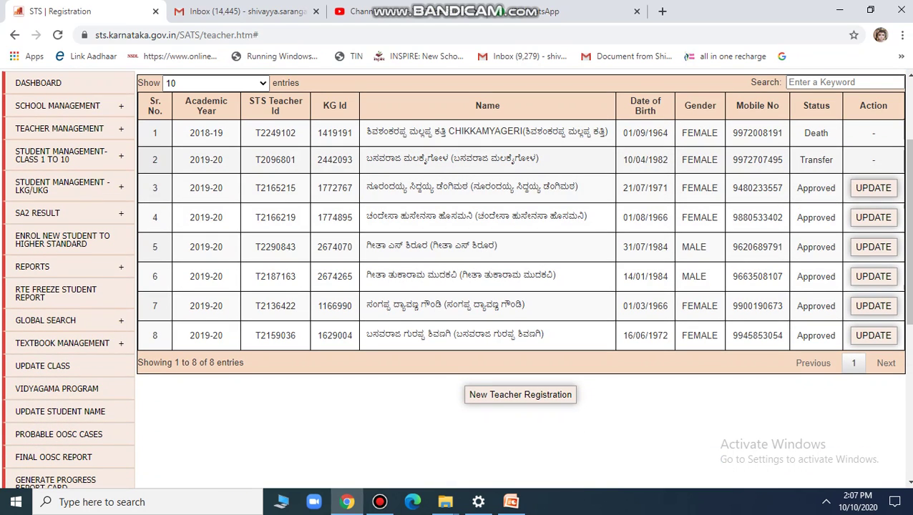
scroll(458, 160, "up", 1)
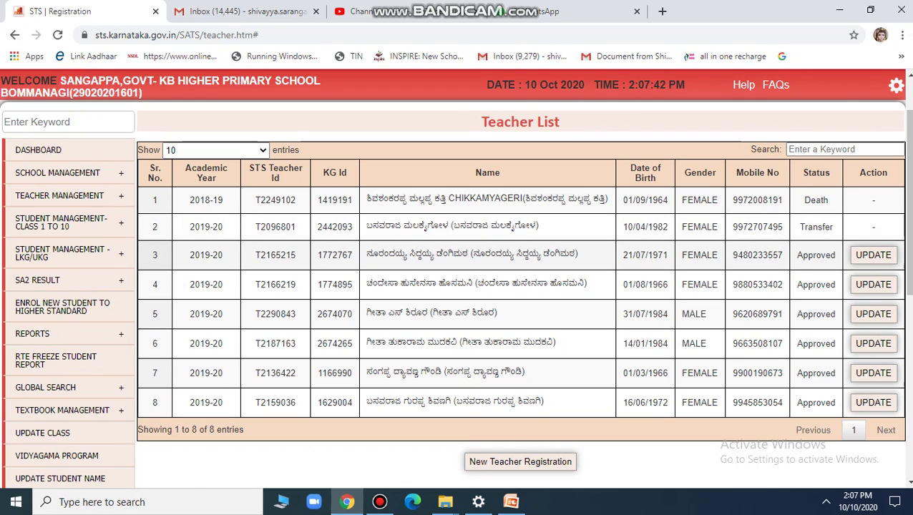
- Reload the Update Teacher Data list and look through the registered teachers down to the end of the list
scroll(458, 261, "up", 1)
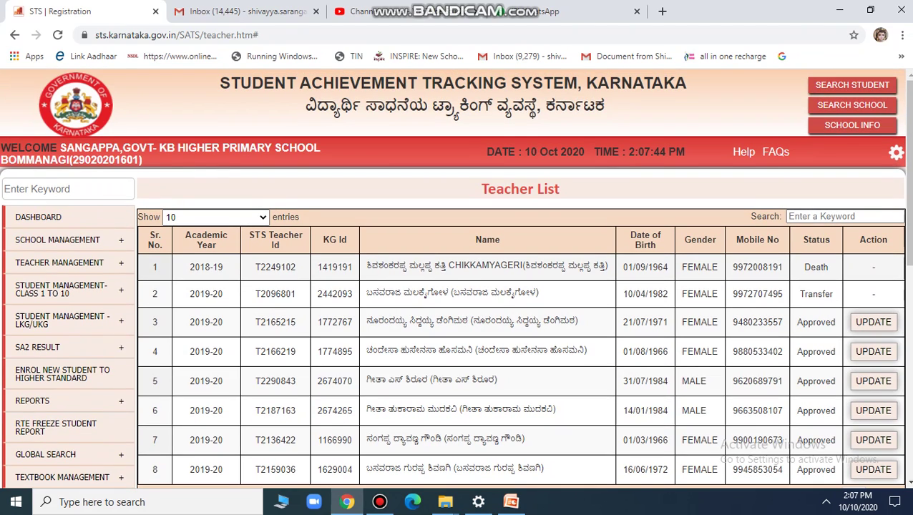
scroll(458, 279, "down", 2)
mouse_move(62, 106)
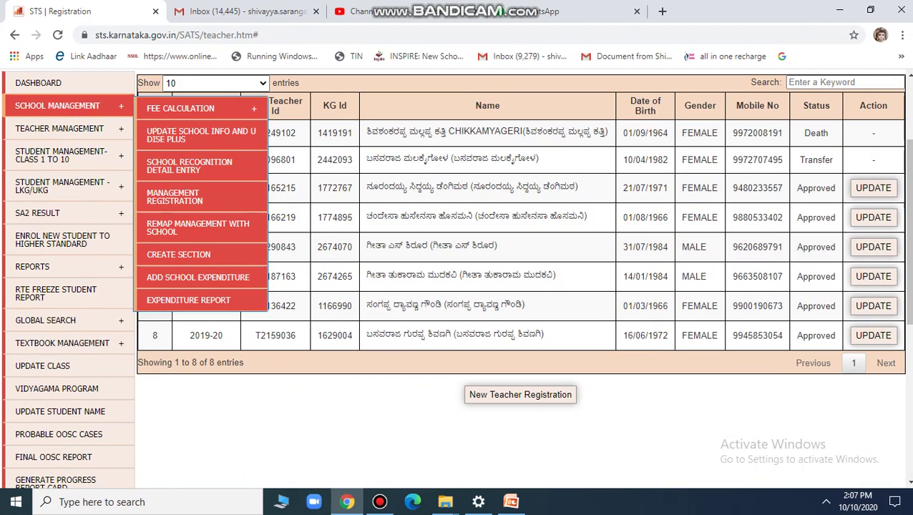
mouse_move(64, 128)
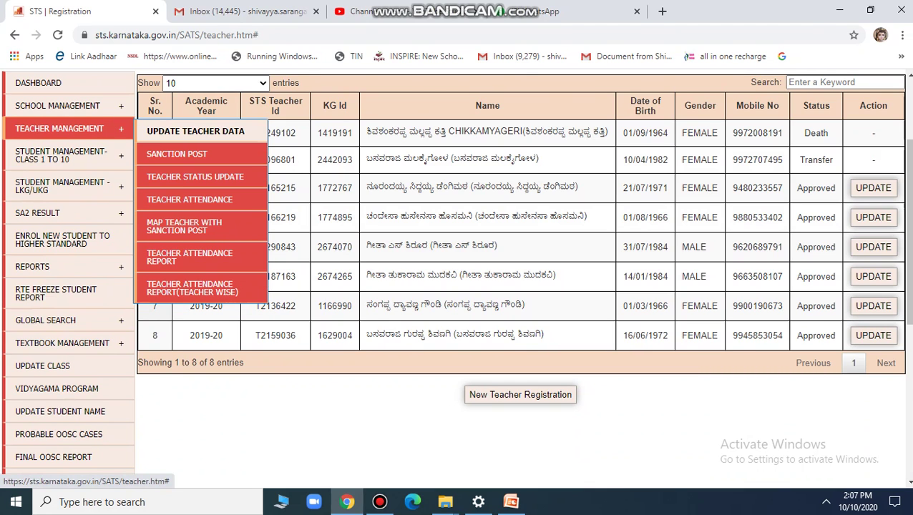
left_click(195, 131)
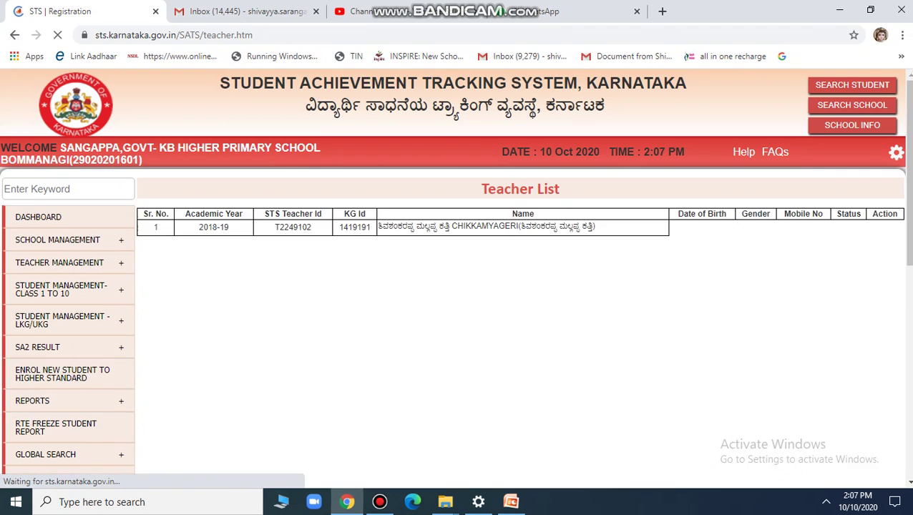
scroll(521, 286, "down", 3)
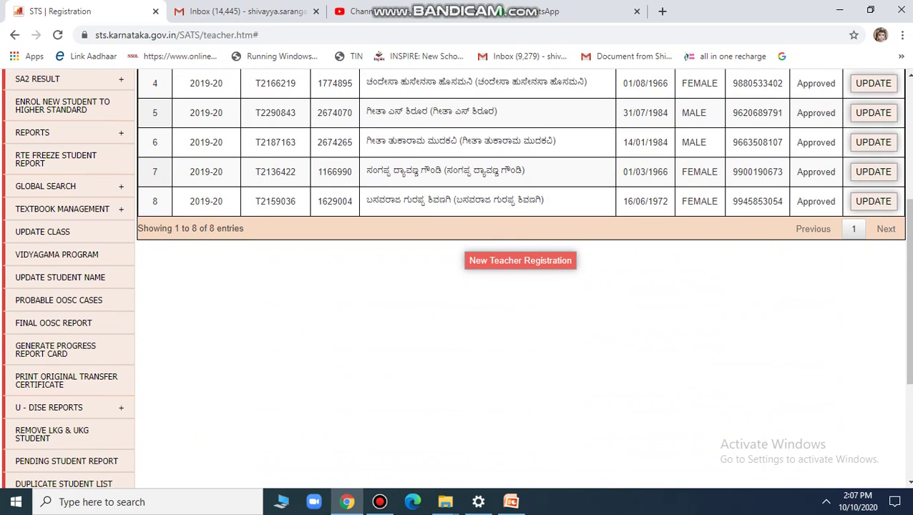
- Open the New Teacher Registration form and review its Kg Id, TDS sync option, Personal Details and remaining sections
left_click(520, 260)
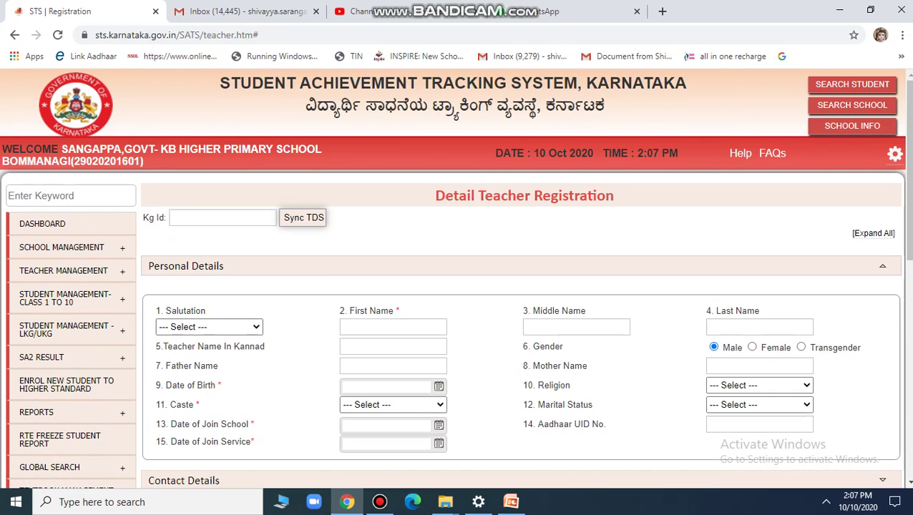
left_click(221, 217)
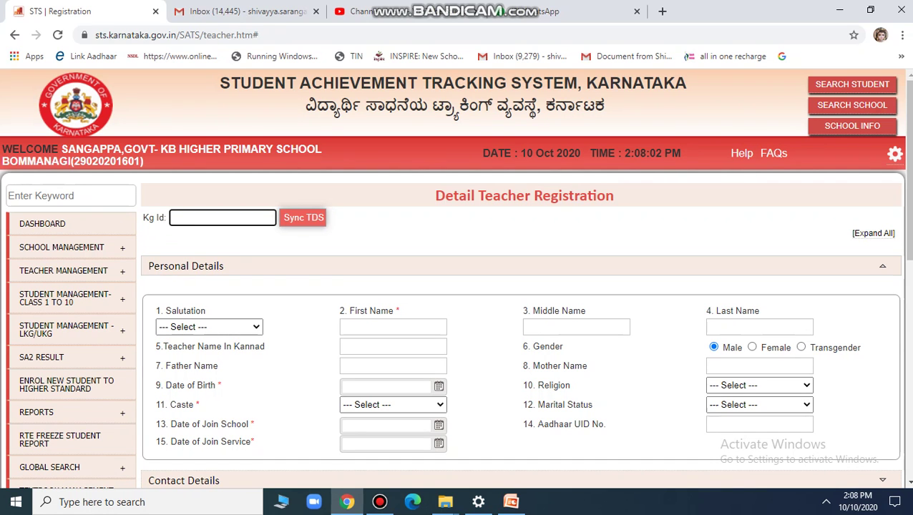
scroll(186, 243, "down", 7)
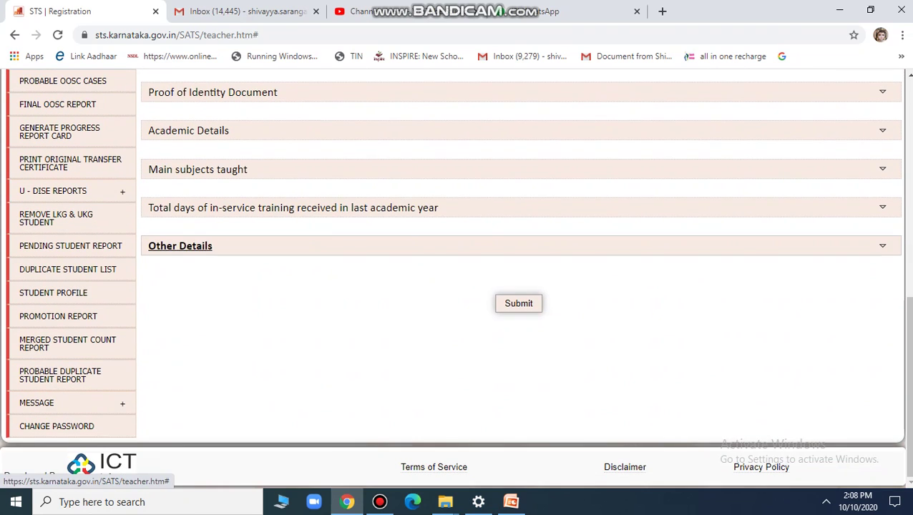
scroll(458, 279, "up", 7)
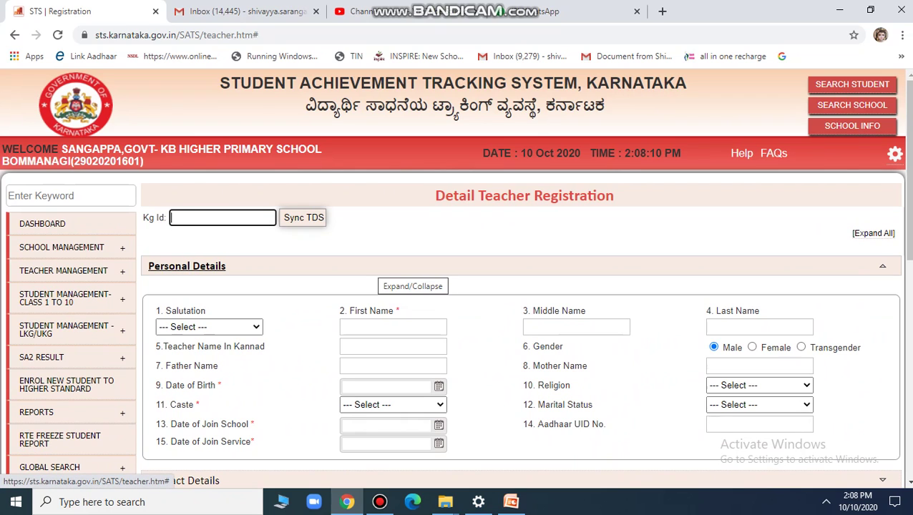
- Return to the U-DISE Plus section list for 2020-2021 and open 3.3, Teachers and Instructors (Including Head Teacher)
mouse_move(72, 271)
mouse_move(61, 247)
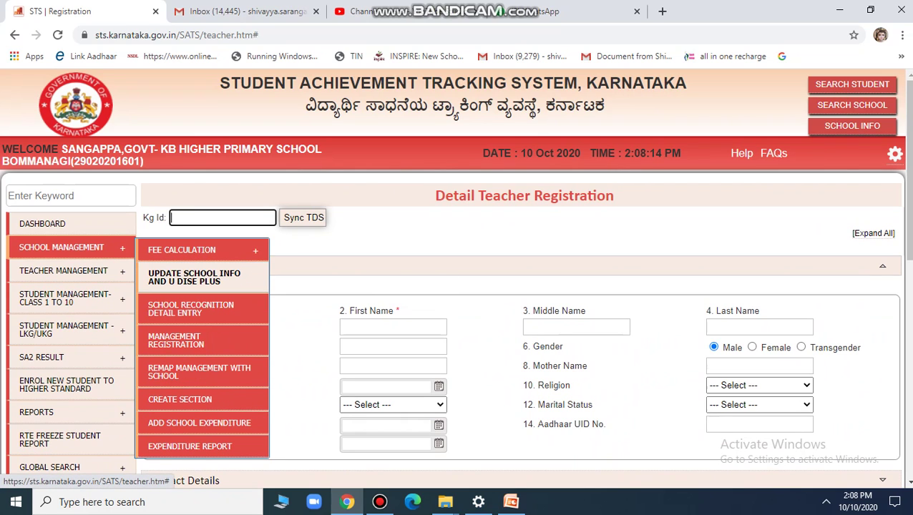
left_click(194, 277)
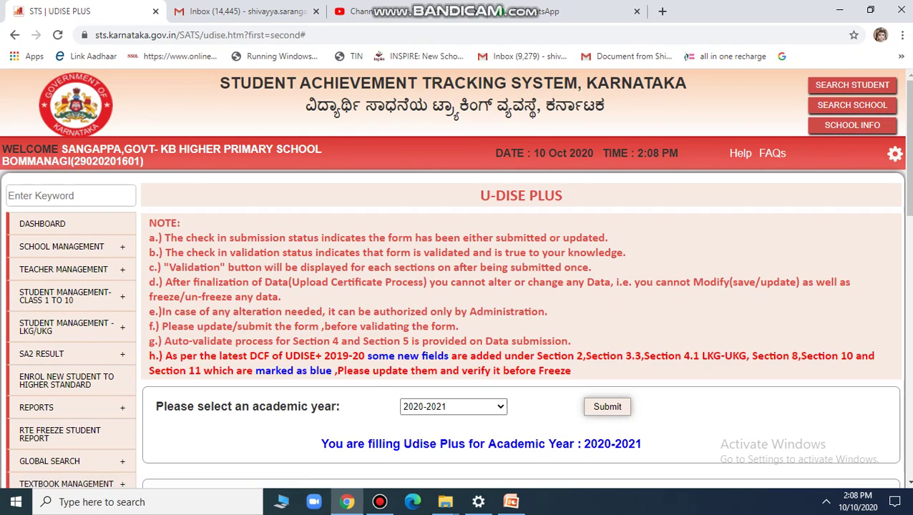
scroll(521, 286, "down", 5)
scroll(521, 286, "down", 3)
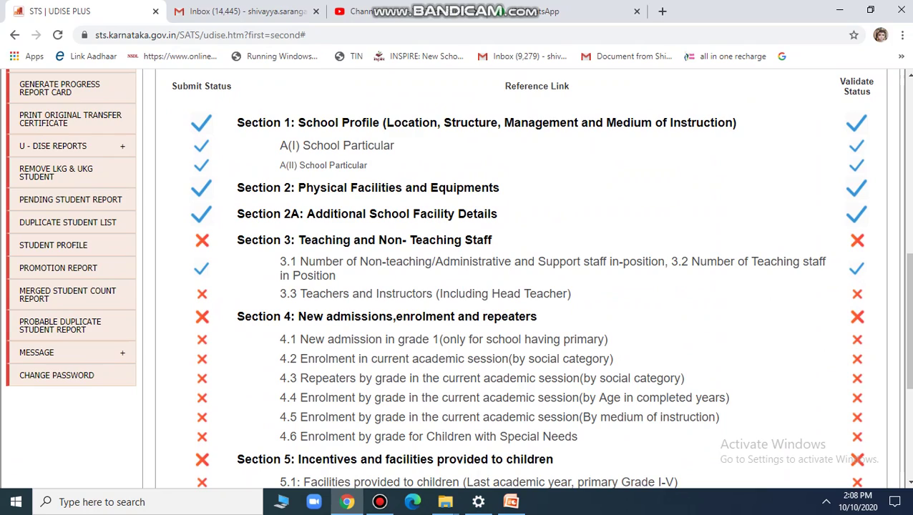
left_click(425, 294)
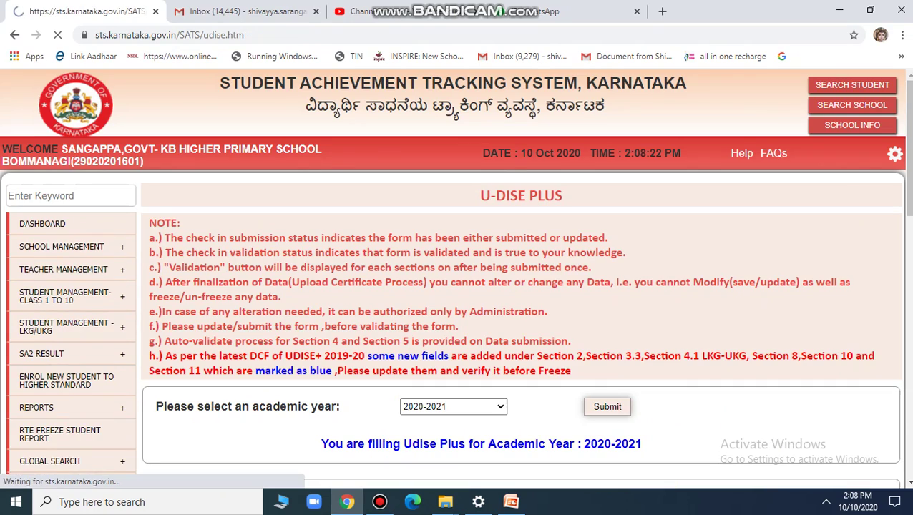
scroll(521, 286, "down", 5)
scroll(520, 286, "up", 3)
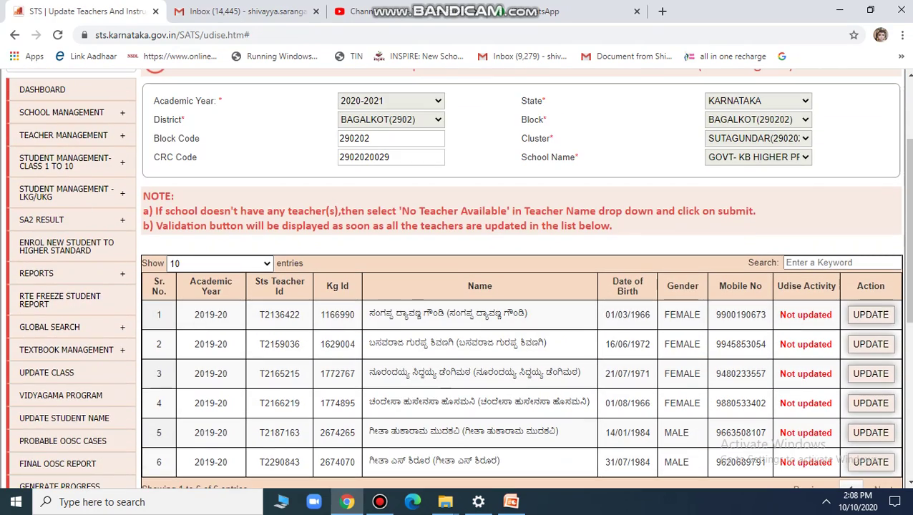
- Open the first listed teacher's record for updating and sync it with TDS
left_click(871, 315)
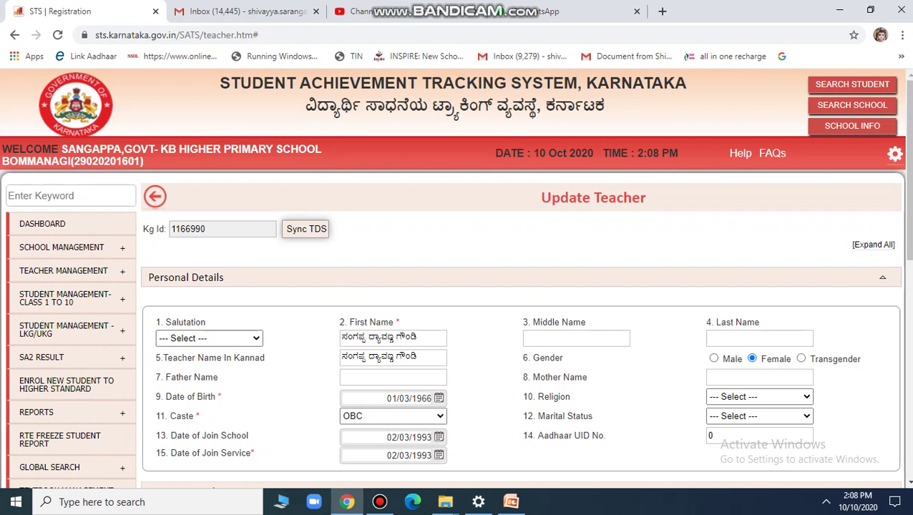
left_click(306, 229)
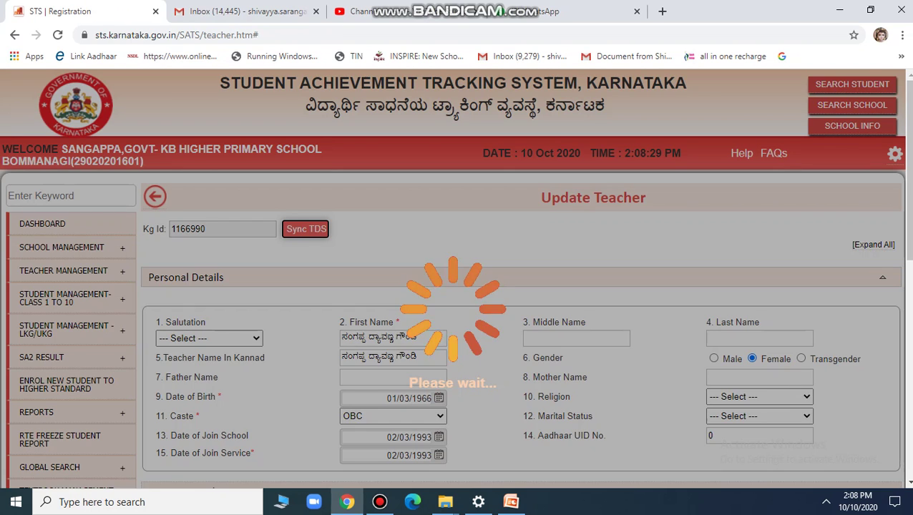
key("Return")
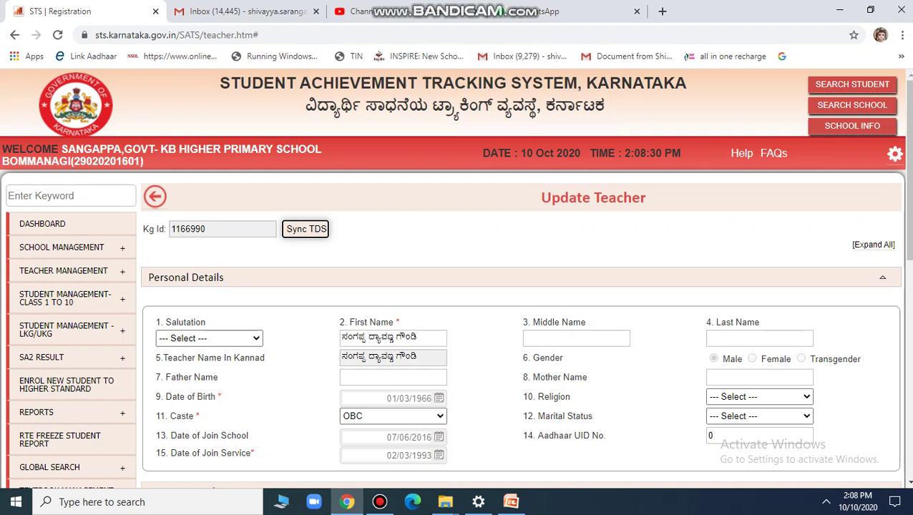
- Set the teacher's salutation to Mrs. in Personal Details
left_click(209, 337)
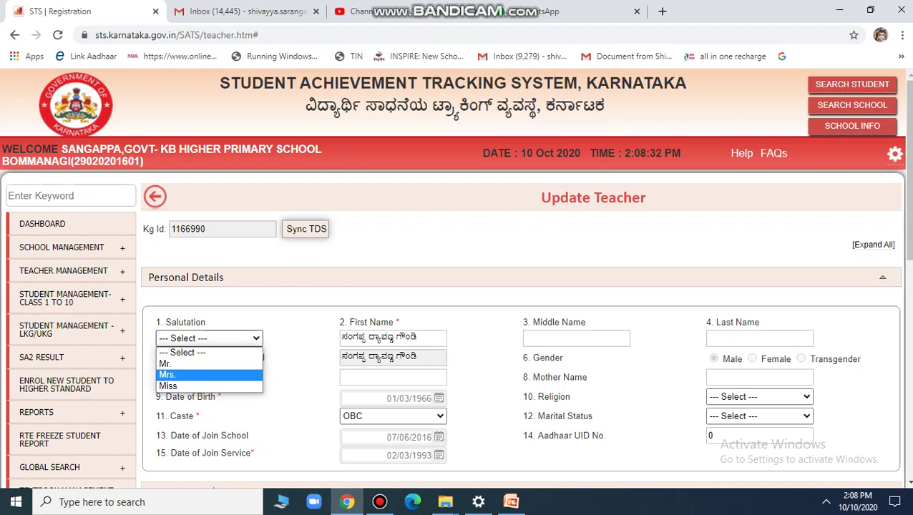
left_click(175, 374)
scroll(521, 286, "down", 2)
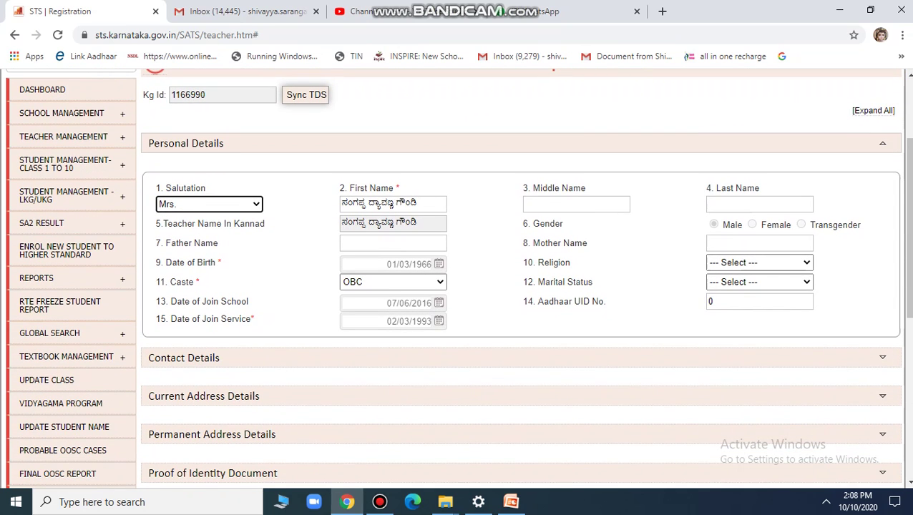
left_click_drag(223, 262, 541, 68)
left_click(301, 271)
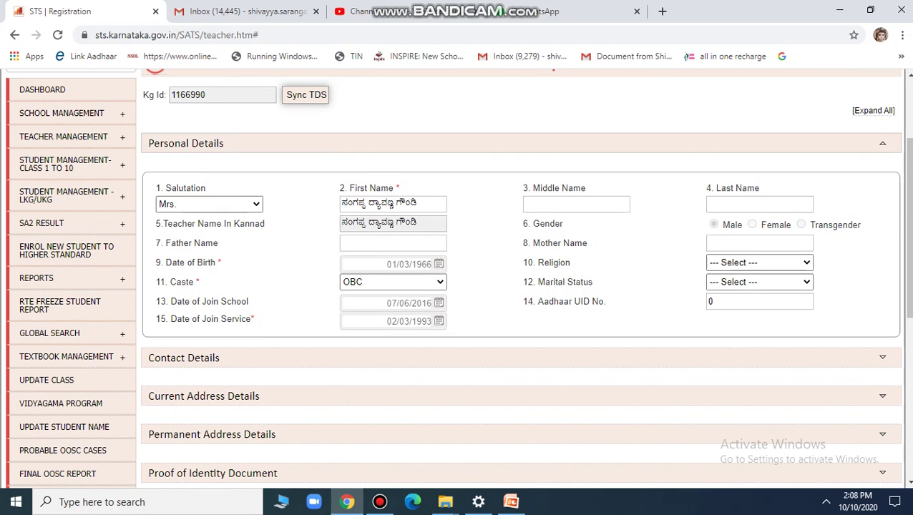
- Expand and check the teacher's Contact Details, Current Address Details and Permanent Address Details
scroll(300, 272, "down", 3)
scroll(180, 425, "down", 3)
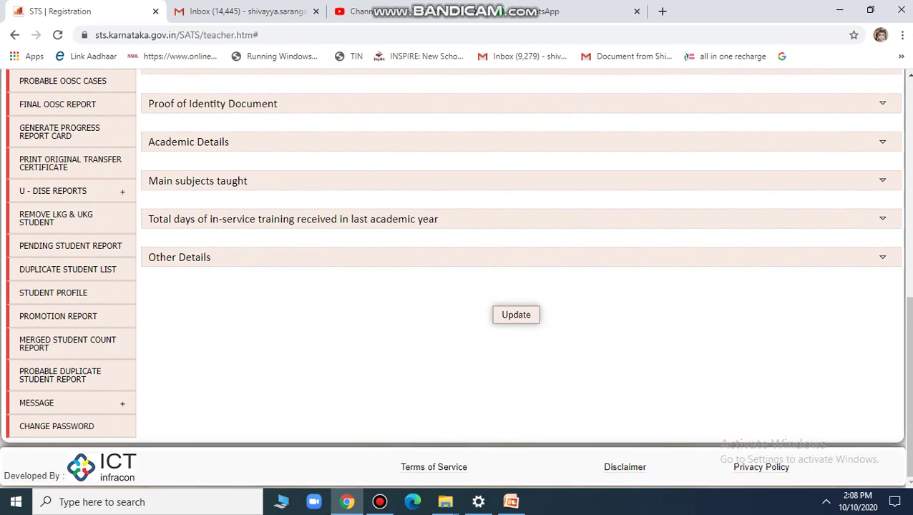
scroll(185, 189, "up", 3)
left_click(185, 189)
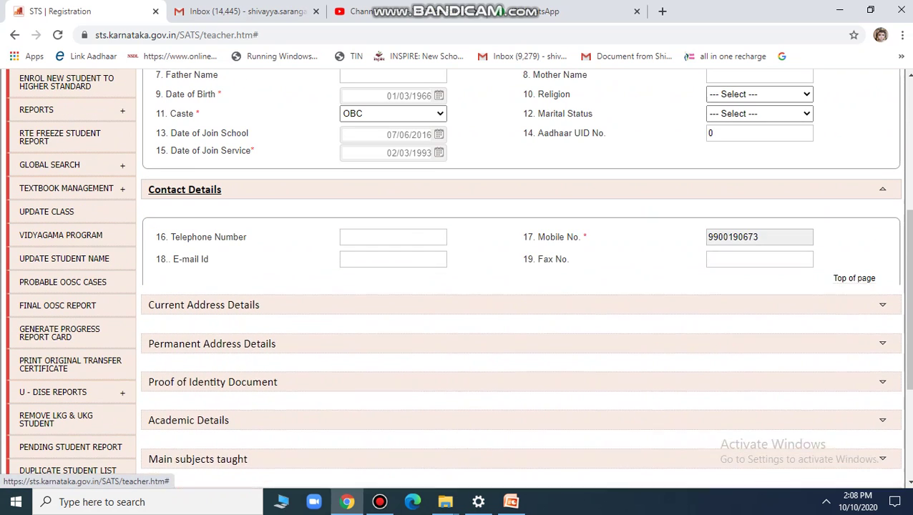
scroll(204, 257, "down", 1)
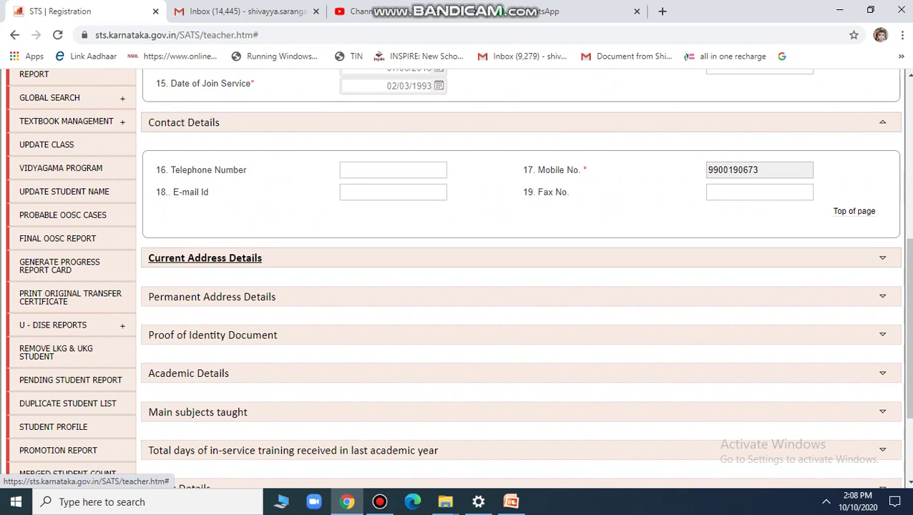
left_click(205, 258)
scroll(213, 295, "down", 2)
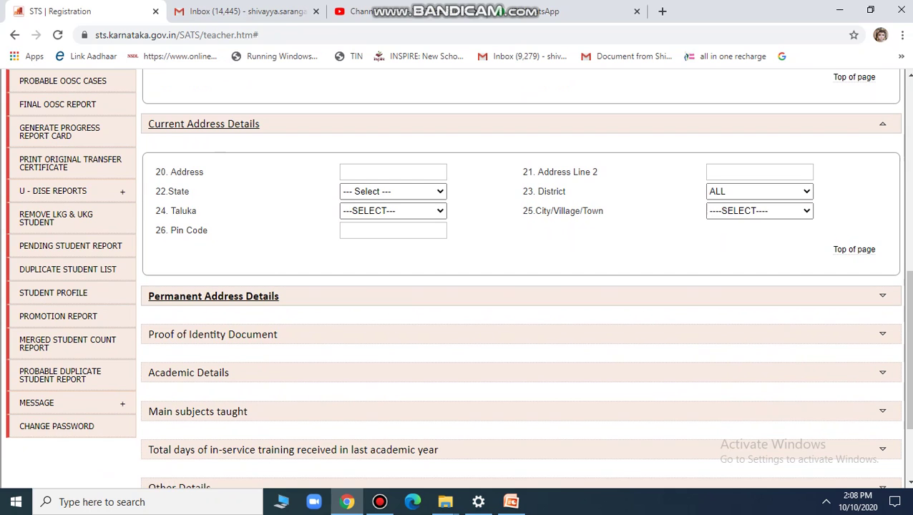
left_click(213, 296)
scroll(214, 295, "down", 2)
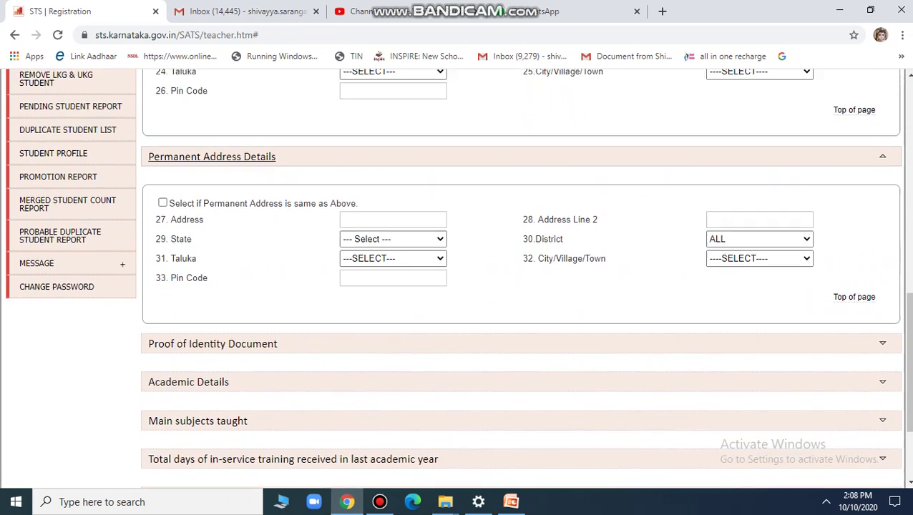
- Expand Proof of Identity Document and check its photo and document fields
scroll(213, 281, "down", 1)
left_click(212, 281)
scroll(213, 281, "down", 3)
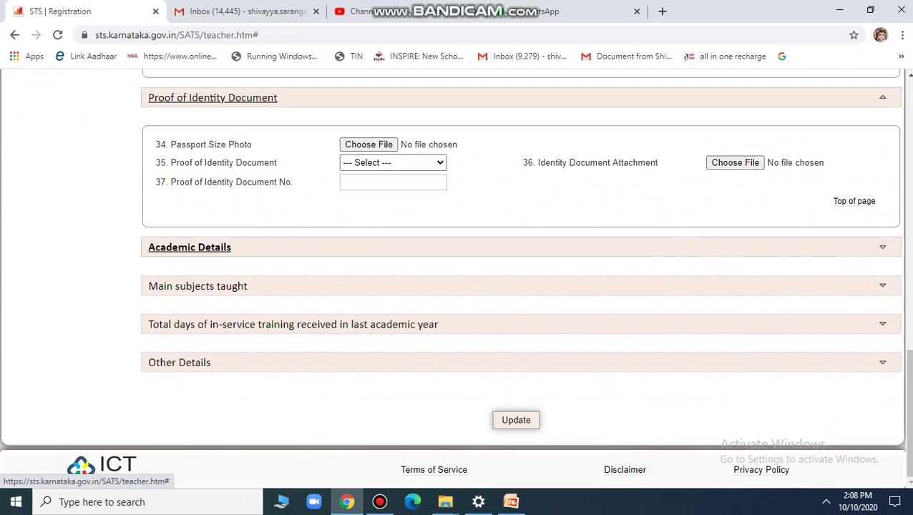
- In Academic Details, set the teacher's Cadre Subject (Appointed Subject) to Environment studies
left_click(190, 247)
scroll(189, 247, "down", 3)
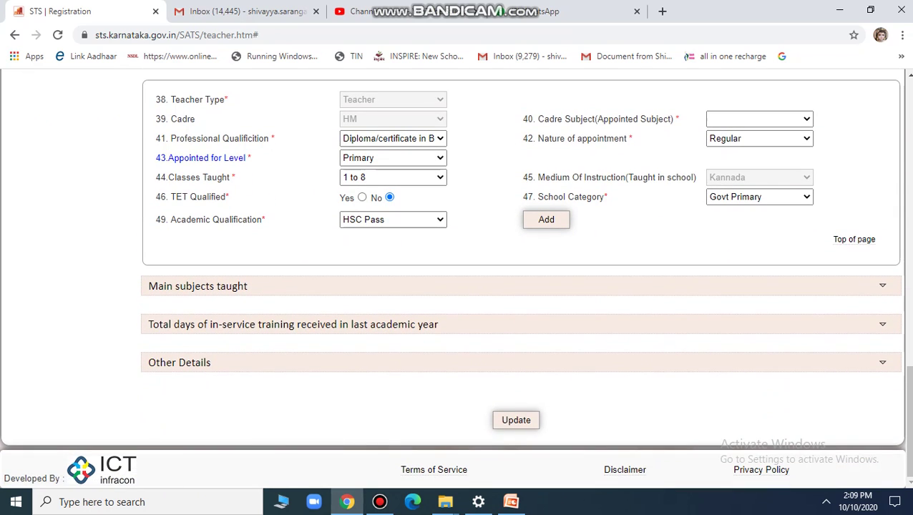
left_click(759, 119)
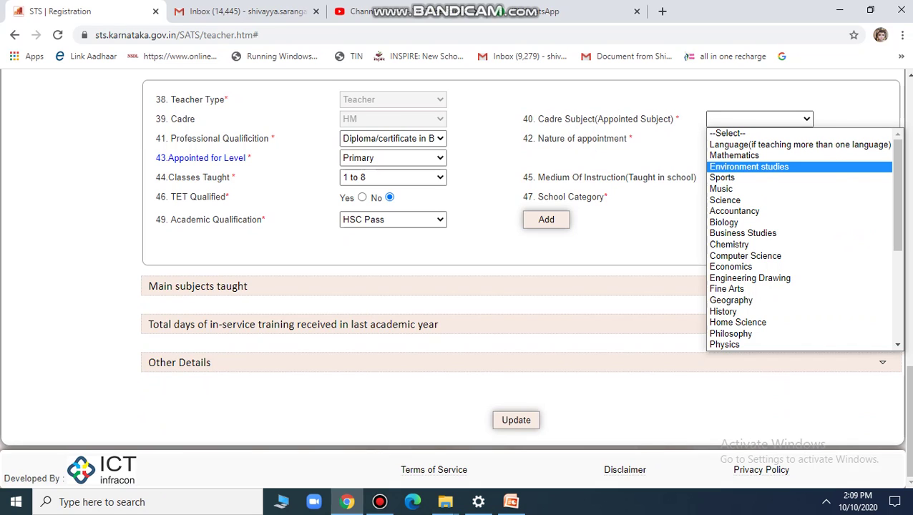
left_click(748, 166)
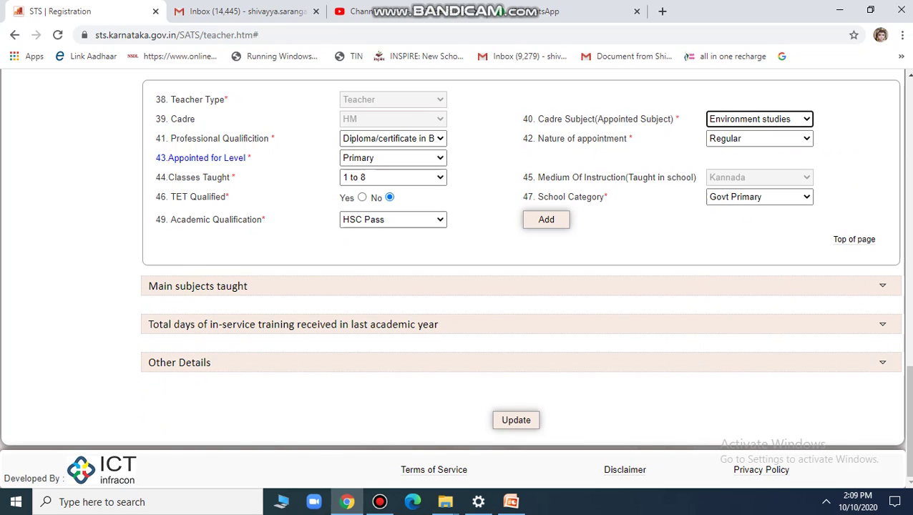
- Expand and check the teacher's main subjects taught and the in-service training days for the last academic year
left_click(198, 286)
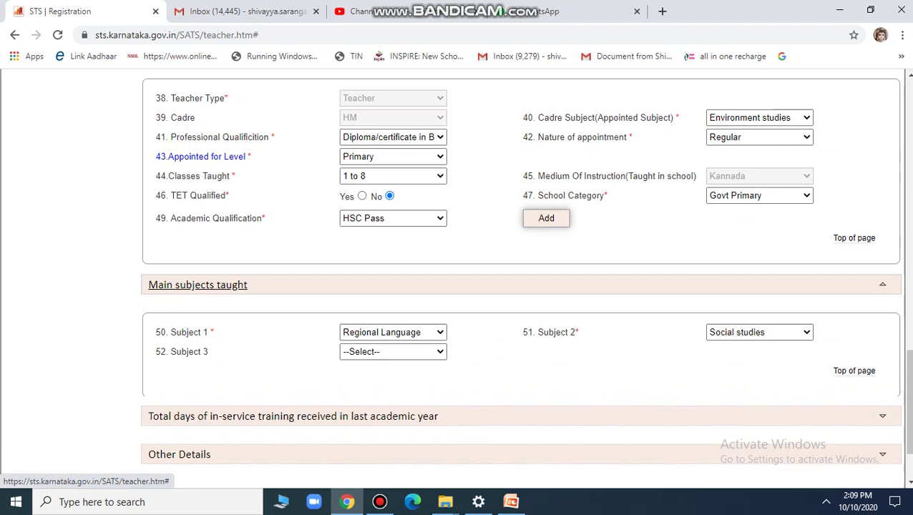
scroll(198, 286, "down", 1)
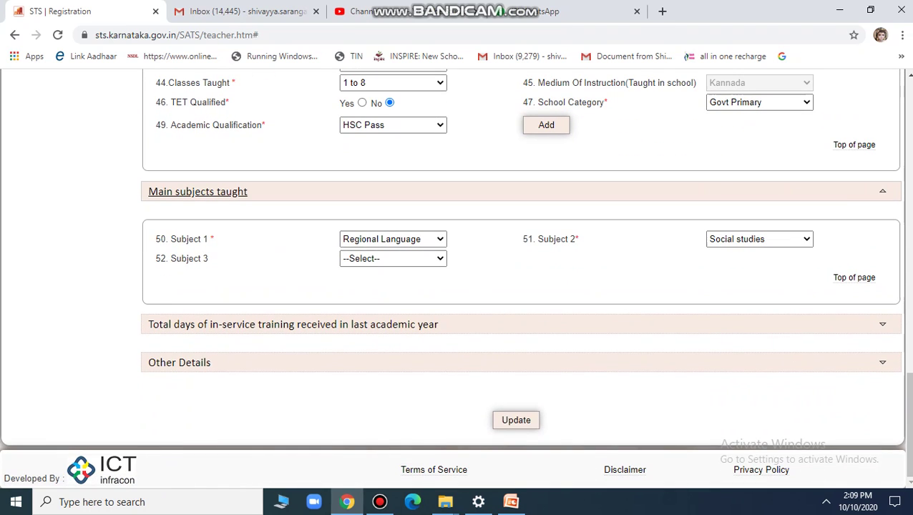
left_click(293, 324)
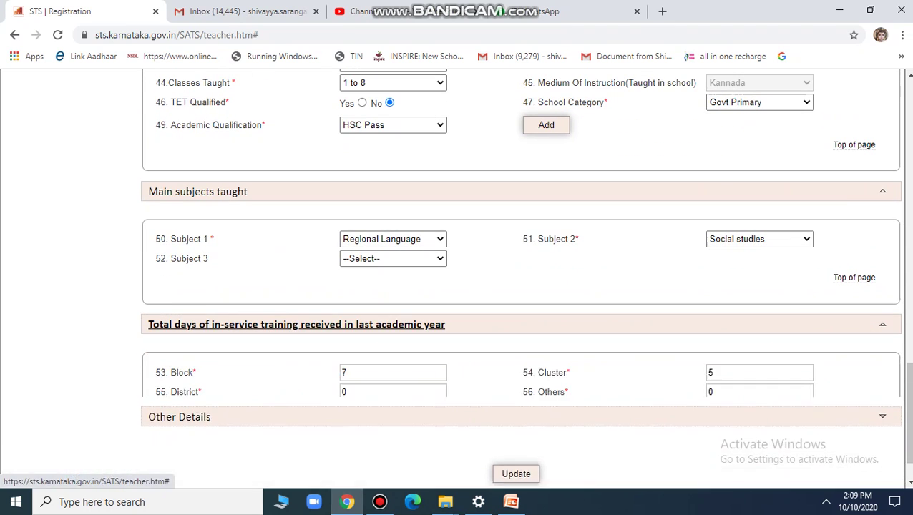
scroll(293, 324, "down", 1)
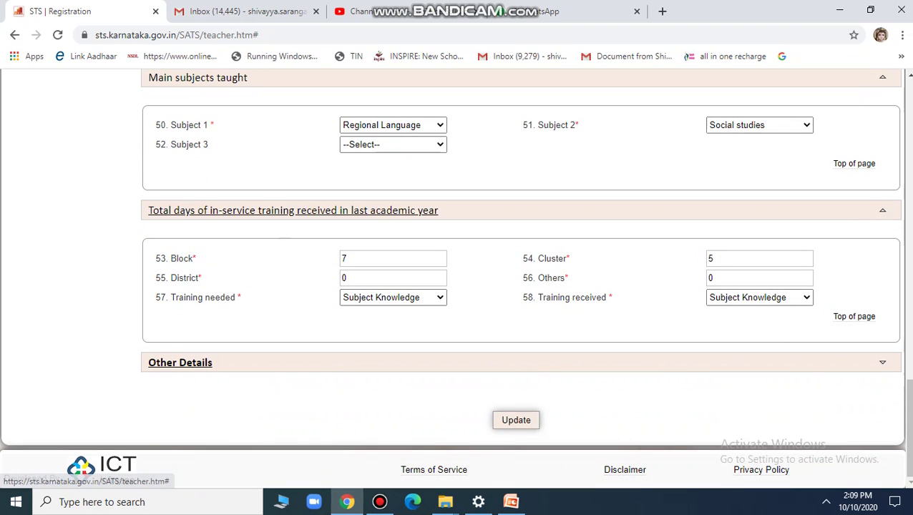
- Check the teacher's Other Details and submit the updated teacher record
left_click(179, 362)
scroll(178, 363, "down", 3)
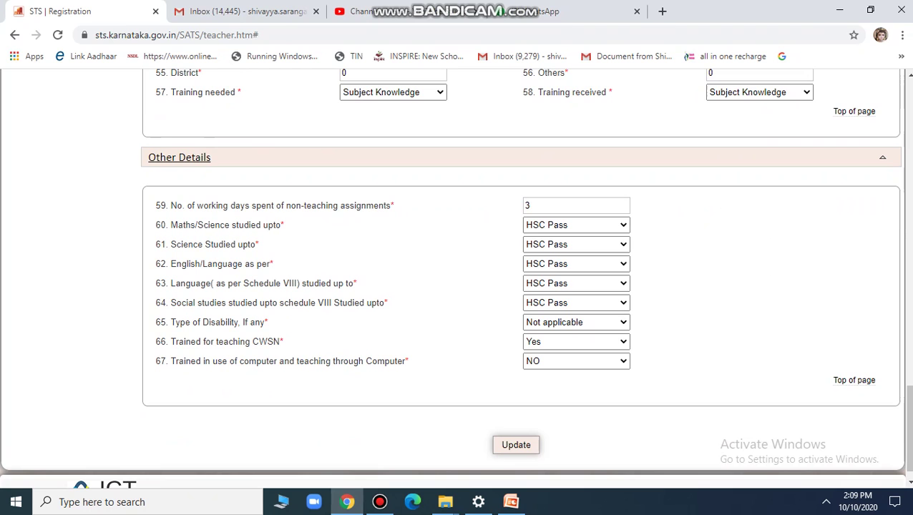
left_click(516, 444)
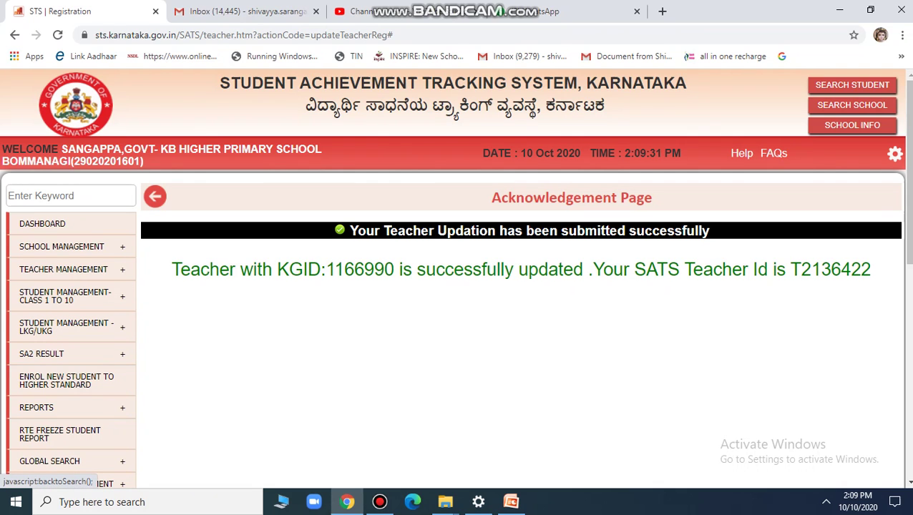
- Return to the teacher list and open the second teacher's record for updating
left_click(155, 196)
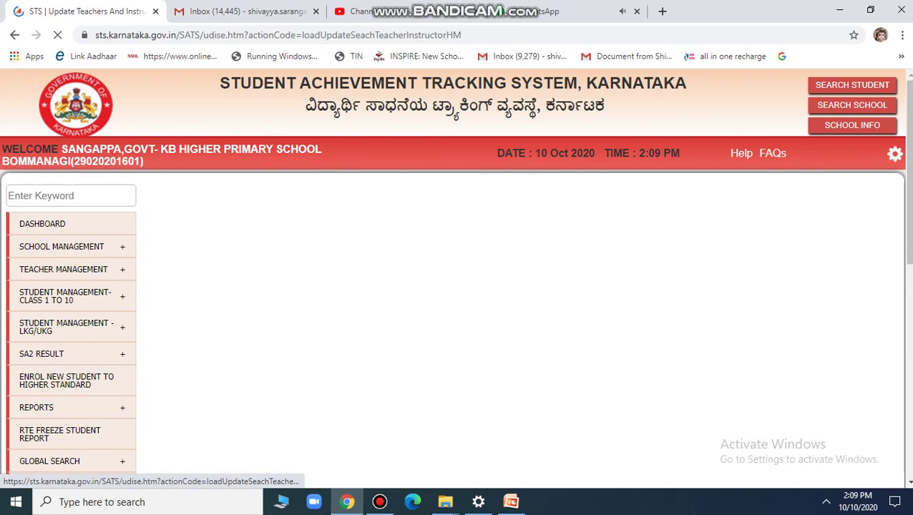
left_click(379, 501)
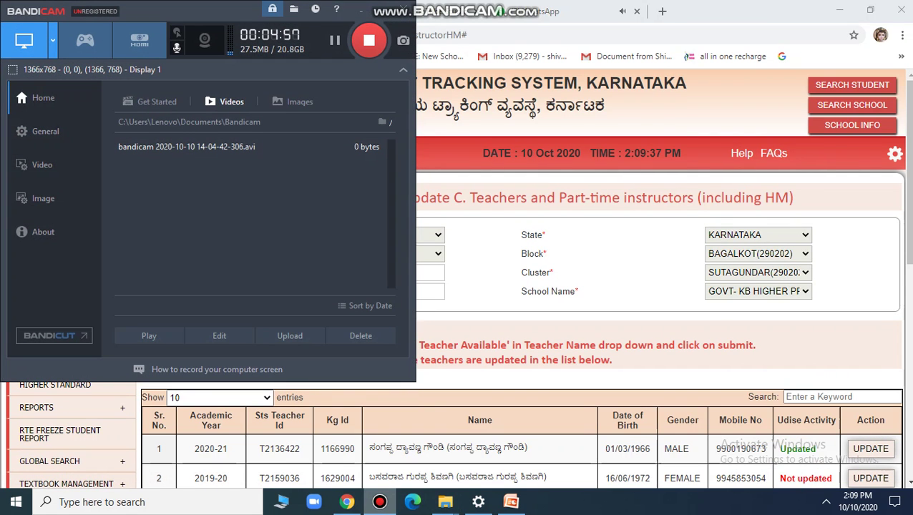
left_click(380, 501)
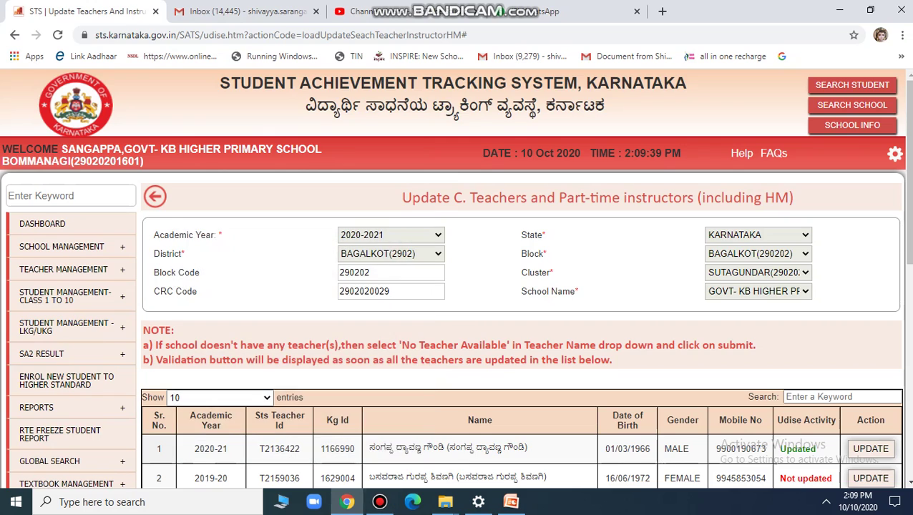
scroll(522, 286, "down", 3)
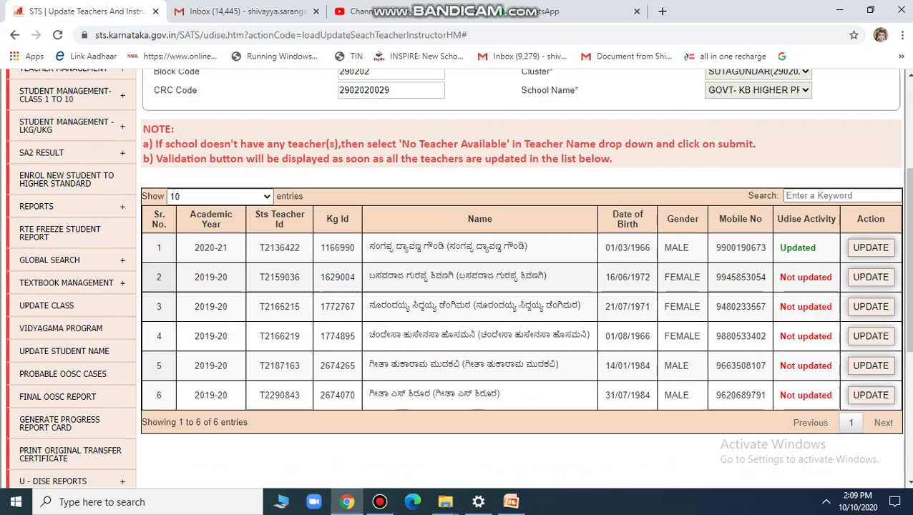
left_click(871, 277)
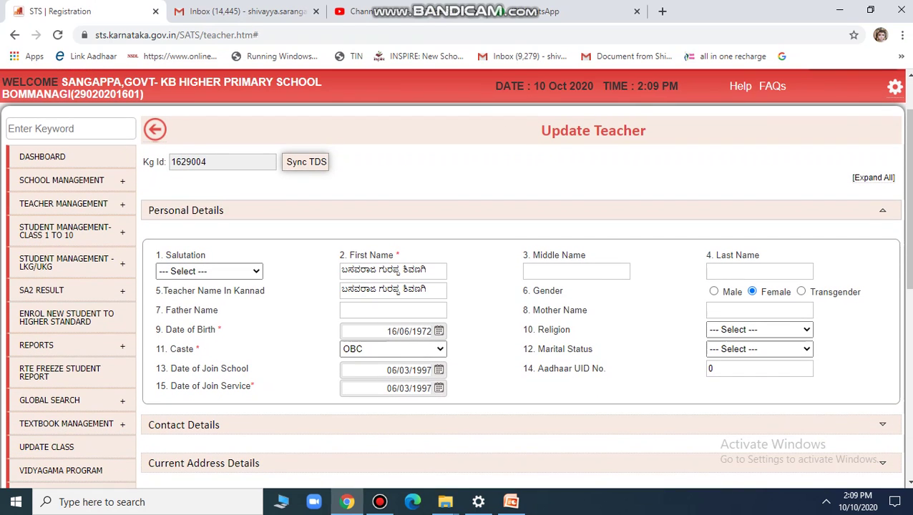
- Sync the teacher's data from TDS and set the Salutation to Mrs
left_click(305, 162)
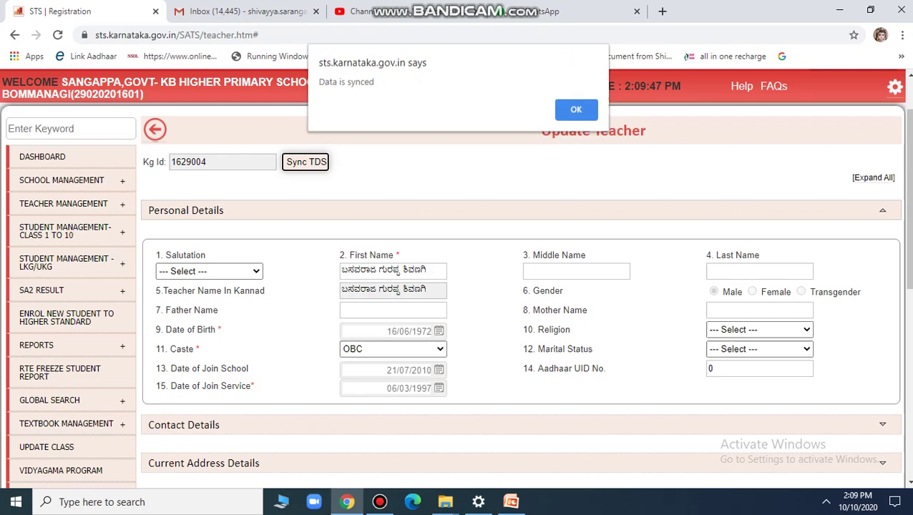
key("Return")
left_click(208, 270)
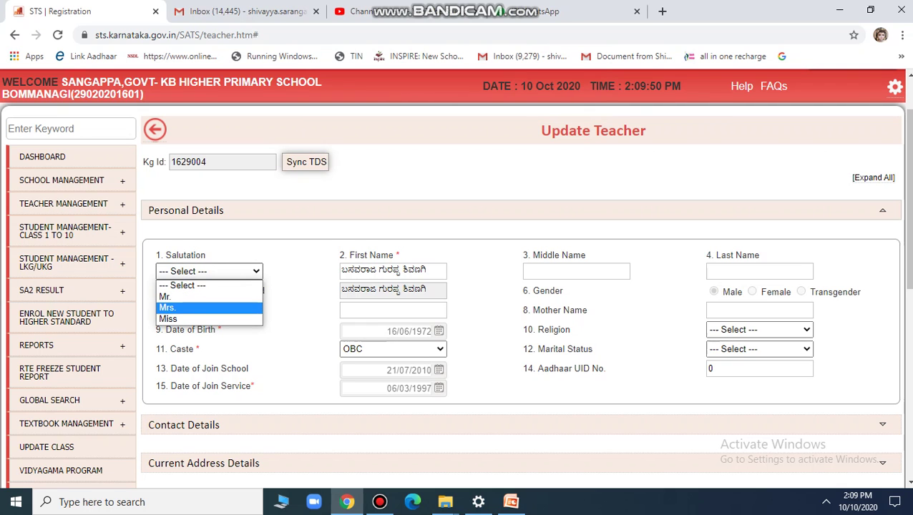
left_click(175, 319)
- Expand and check the teacher's contact, current address, permanent address and proof of identity sections
scroll(212, 270, "down", 4)
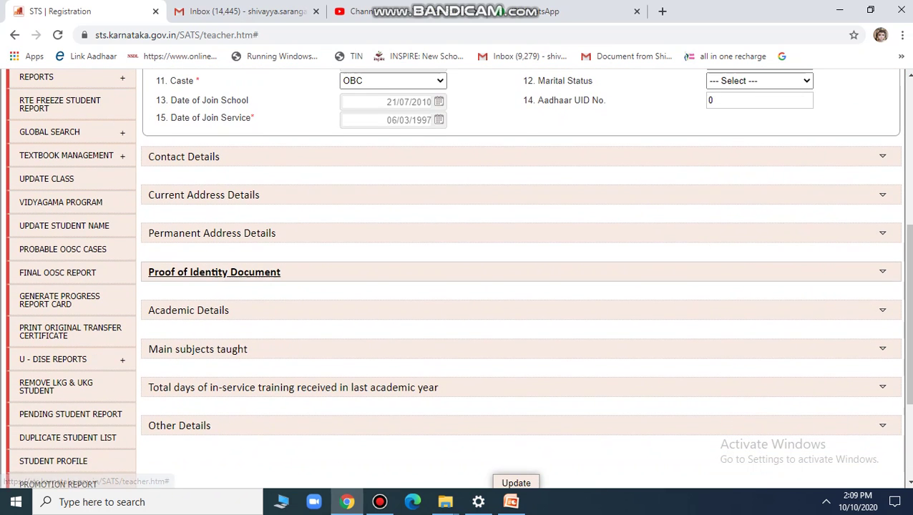
scroll(212, 271, "down", 2)
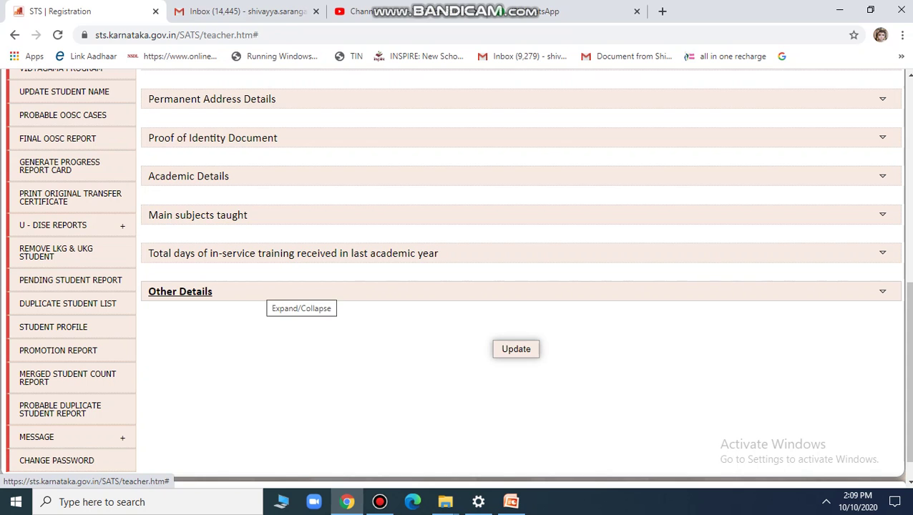
scroll(265, 286, "up", 3)
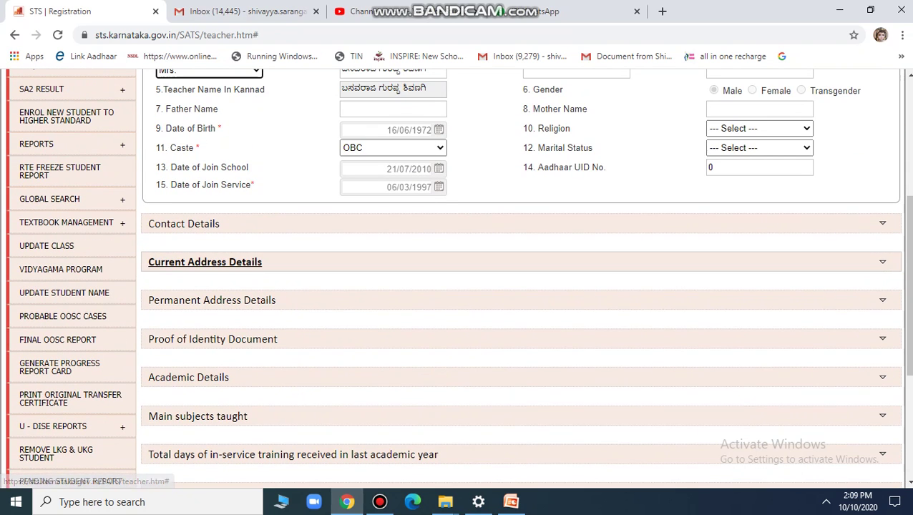
scroll(458, 287, "up", 1)
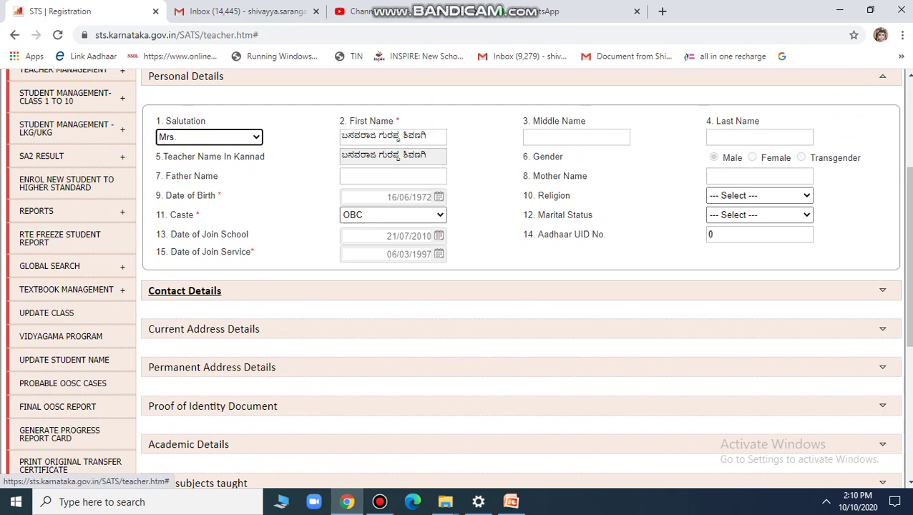
left_click(183, 291)
scroll(193, 290, "down", 2)
left_click(204, 292)
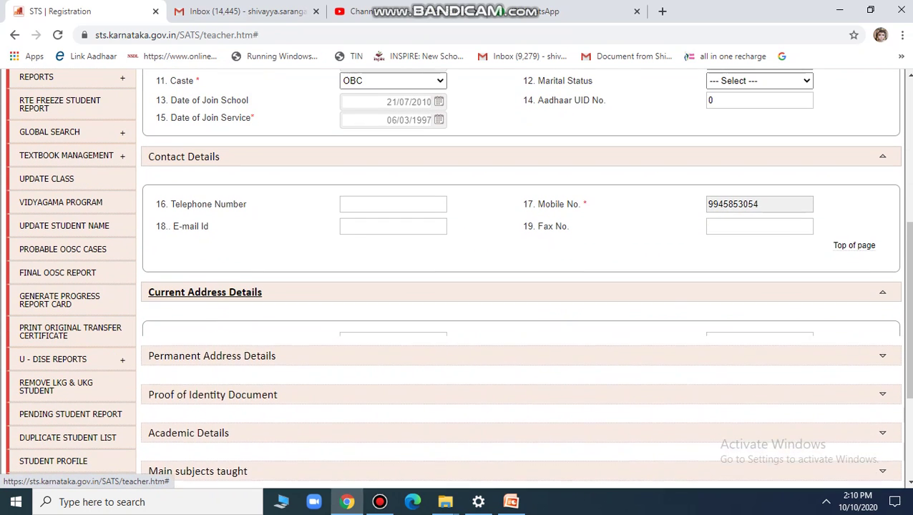
scroll(205, 292, "down", 1)
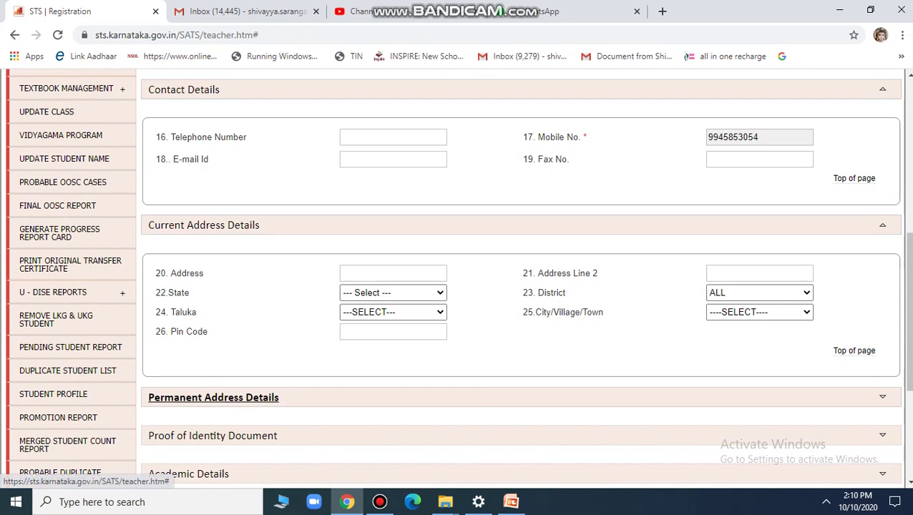
left_click(212, 397)
scroll(211, 397, "down", 4)
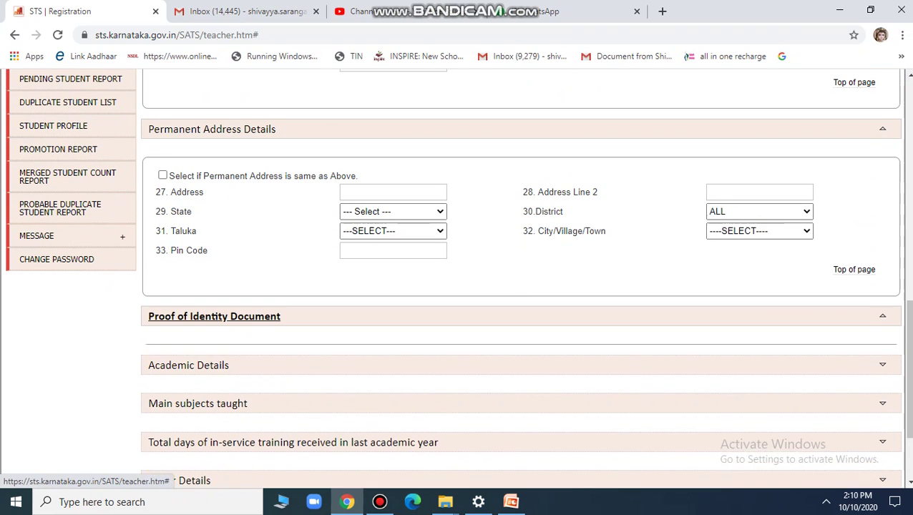
left_click(212, 316)
scroll(212, 316, "down", 3)
- In Academic Details, set the Cadre Subject (Appointed Subject) to Language(if teaching more than one language)
left_click(200, 252)
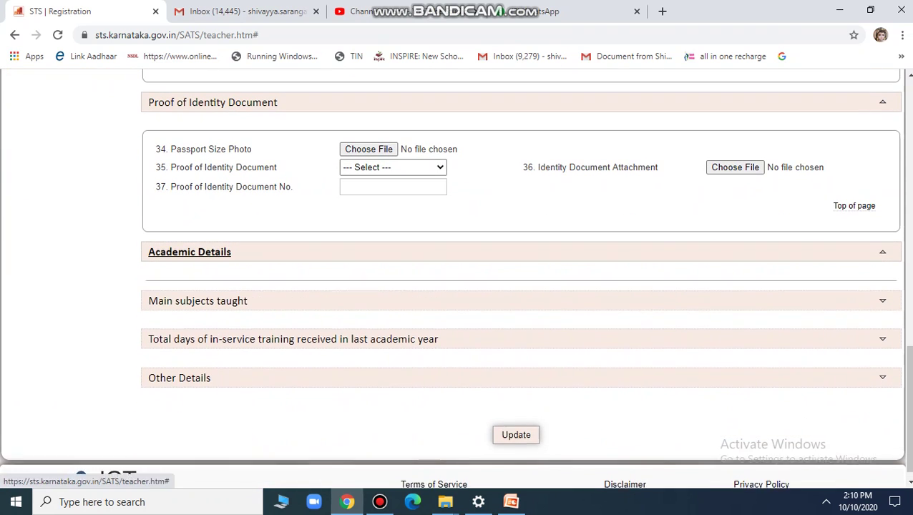
scroll(200, 252, "down", 2)
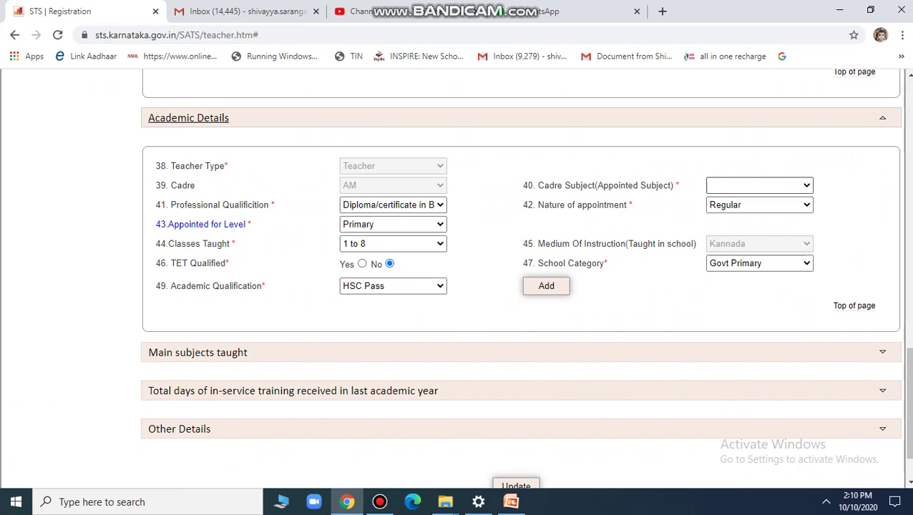
left_click(759, 185)
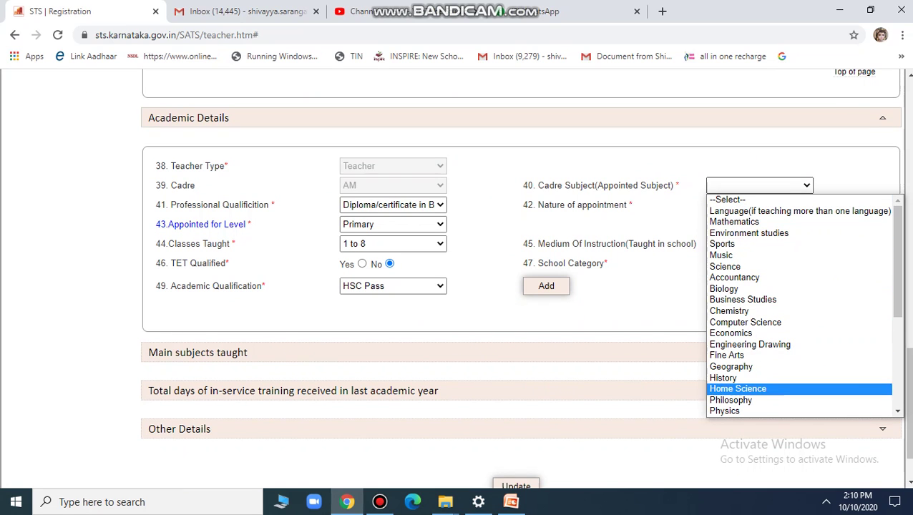
left_click(799, 211)
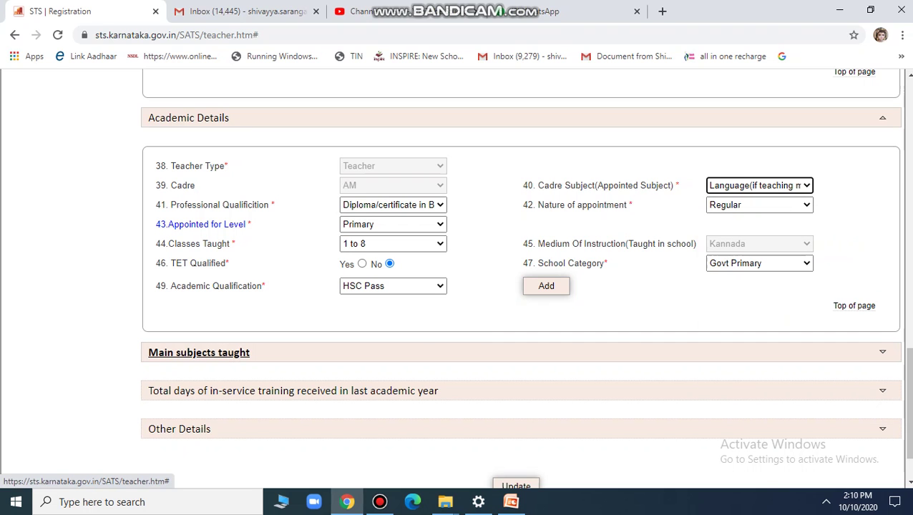
- Expand and check this teacher's main subjects taught and total in-service training days
left_click(198, 352)
scroll(198, 352, "down", 3)
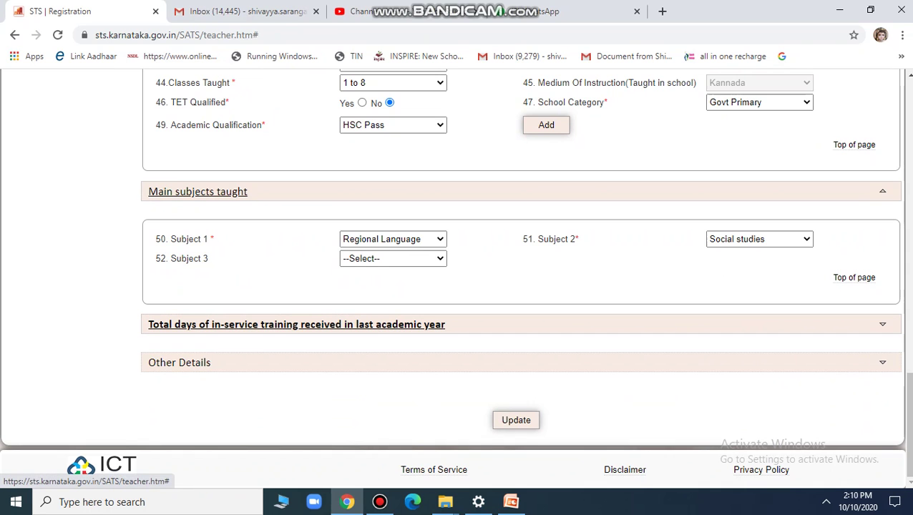
left_click(296, 324)
scroll(297, 324, "down", 2)
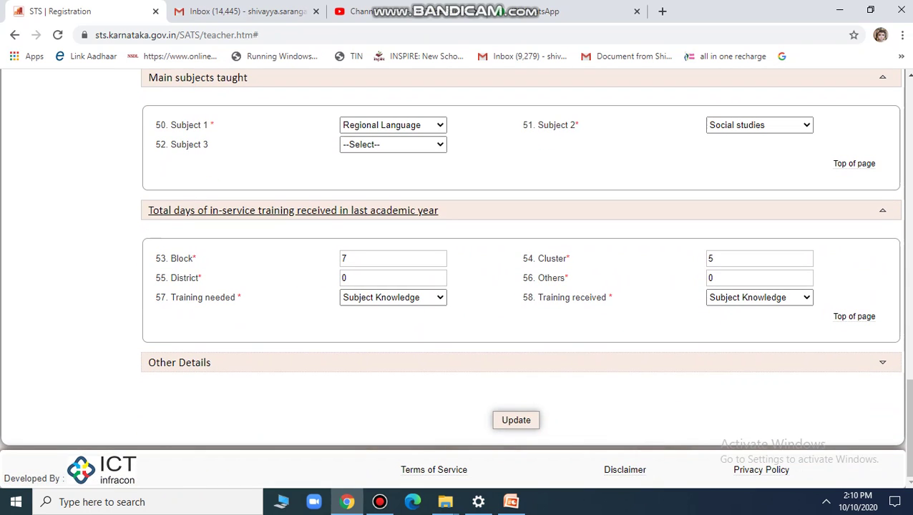
- Expand and check Other Details, and submit the second teacher's updated record
left_click(178, 362)
scroll(178, 363, "down", 4)
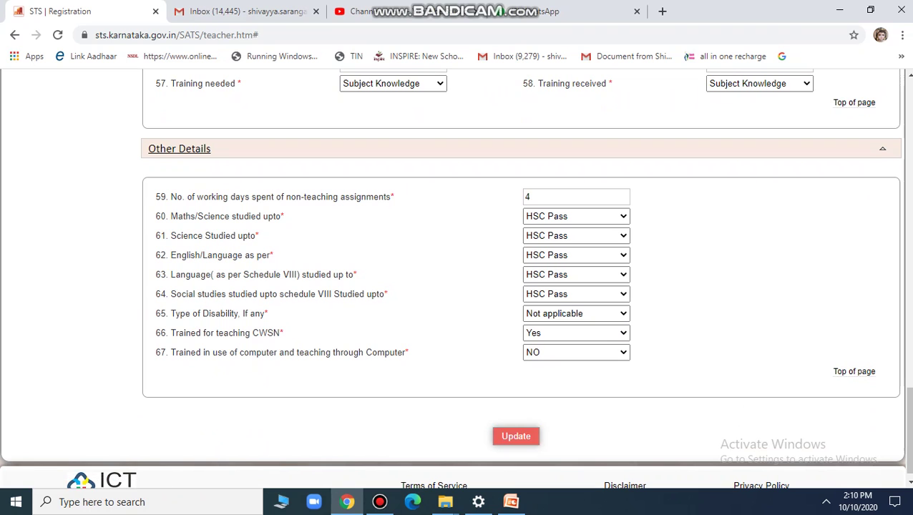
left_click(516, 436)
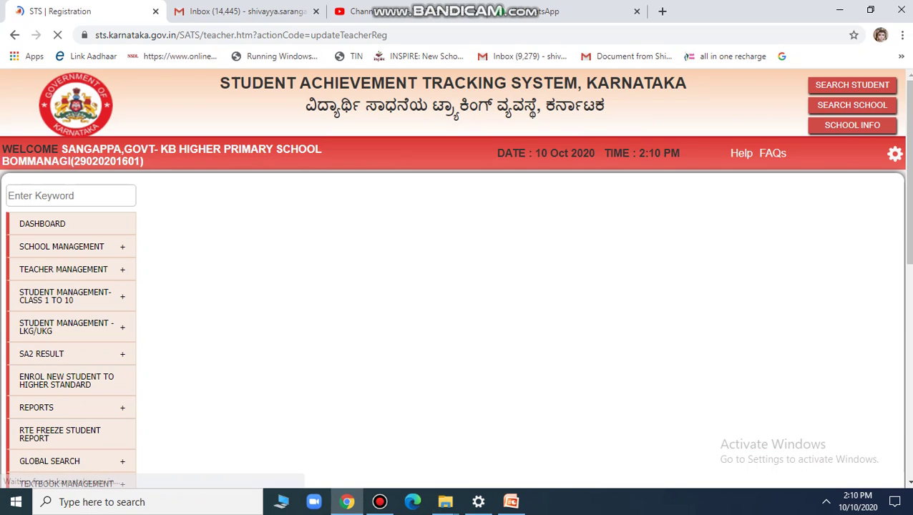
- Return to the teacher list and check each teacher's Udise Activity status
left_click(155, 196)
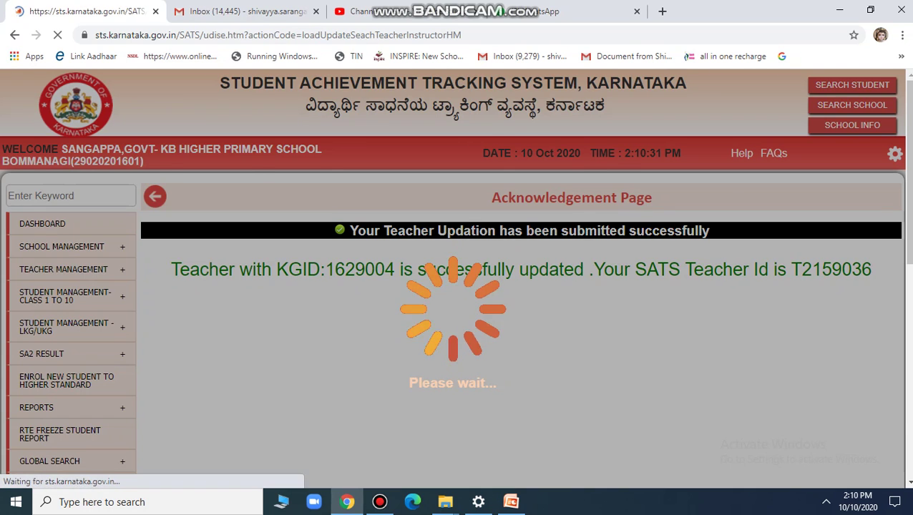
scroll(523, 279, "down", 5)
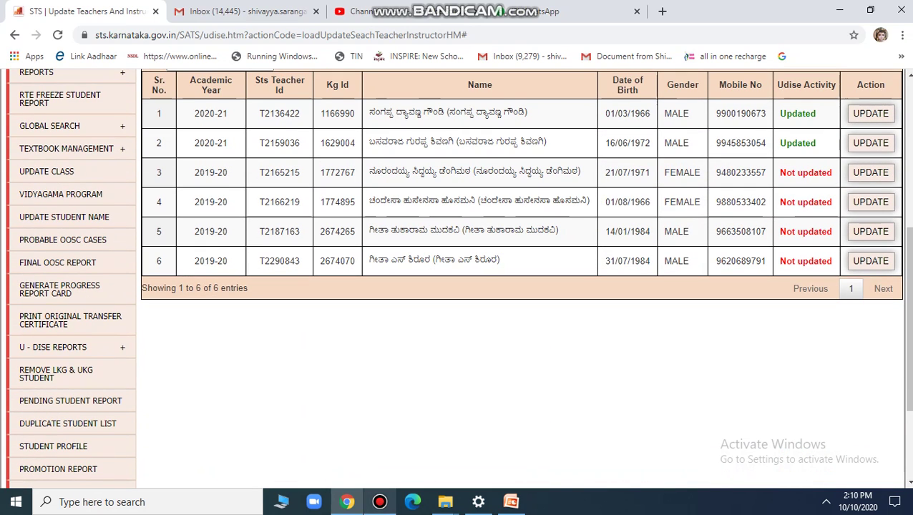
mouse_move(379, 501)
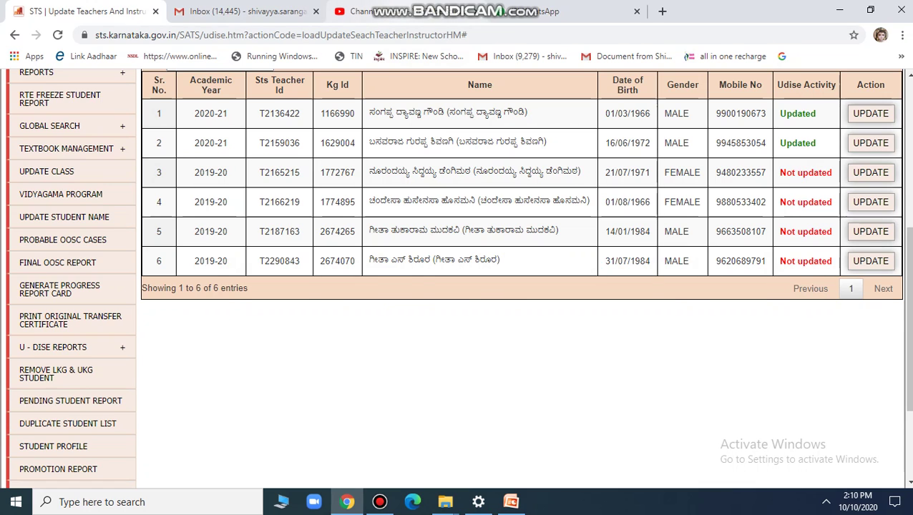
left_click(401, 11)
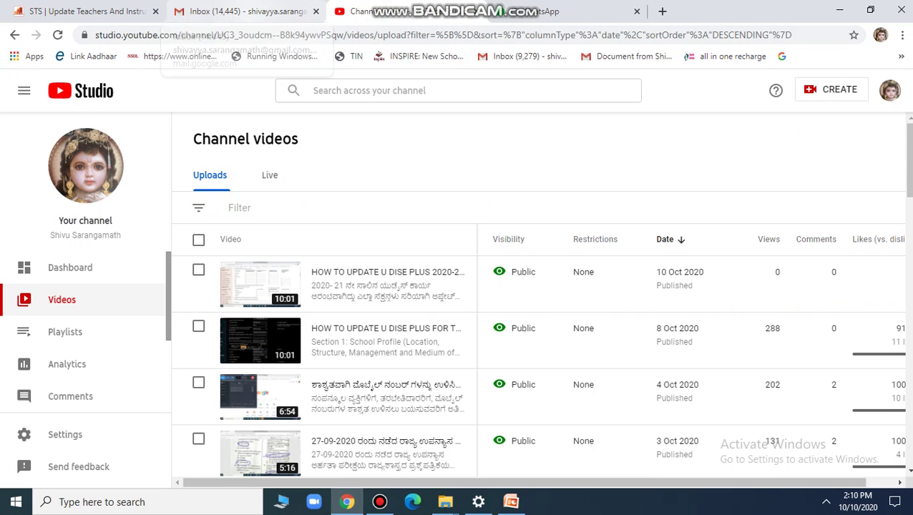
key("ctrl+1")
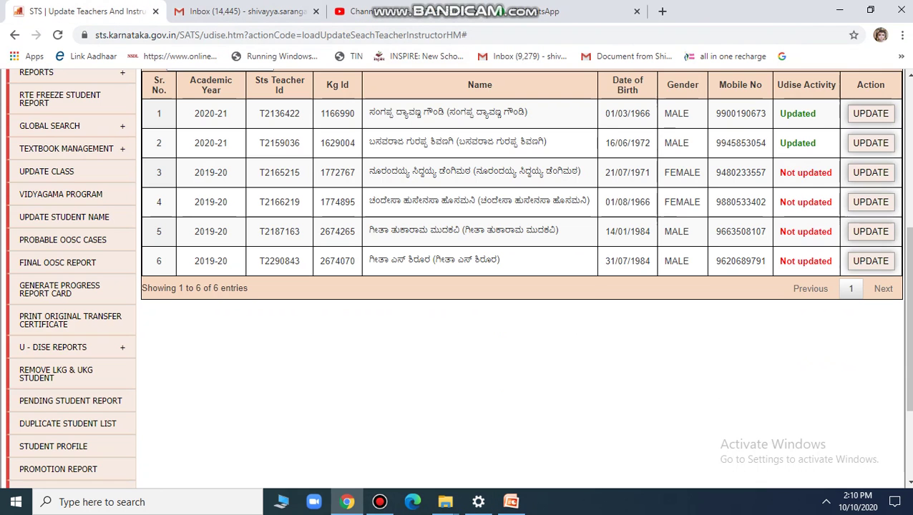
left_click(379, 501)
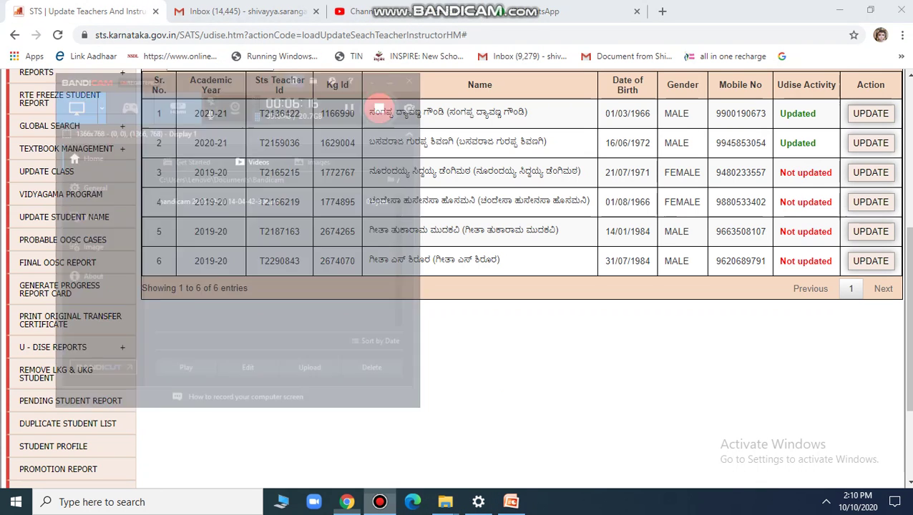